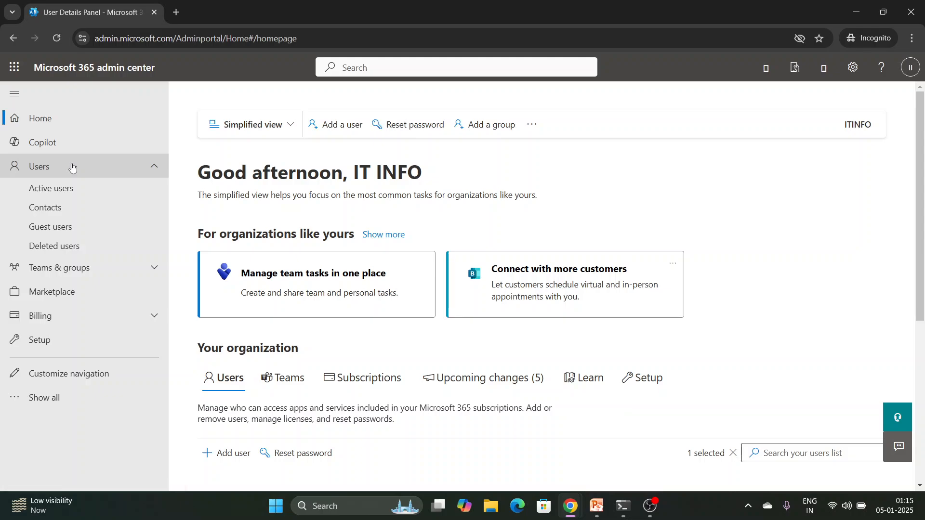
Step: Open the list of active users
left_click(72, 167)
left_click(72, 166)
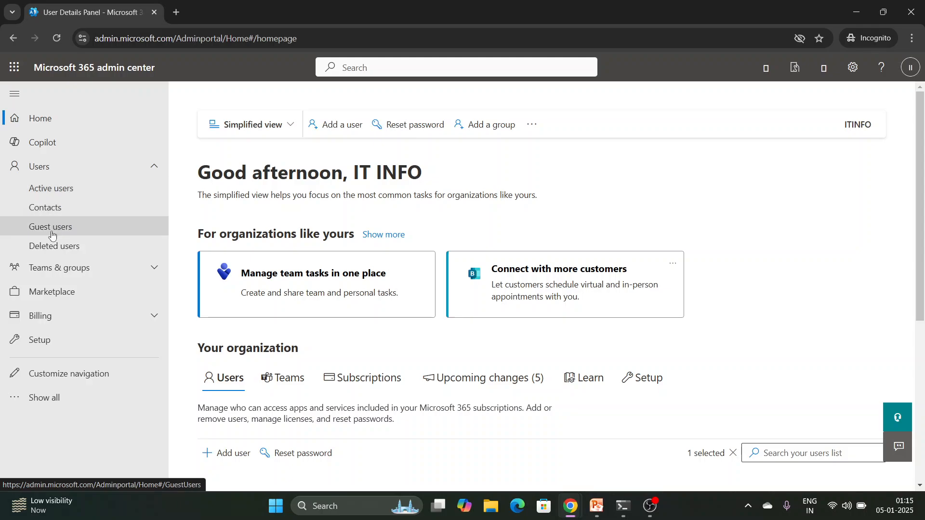
left_click(52, 192)
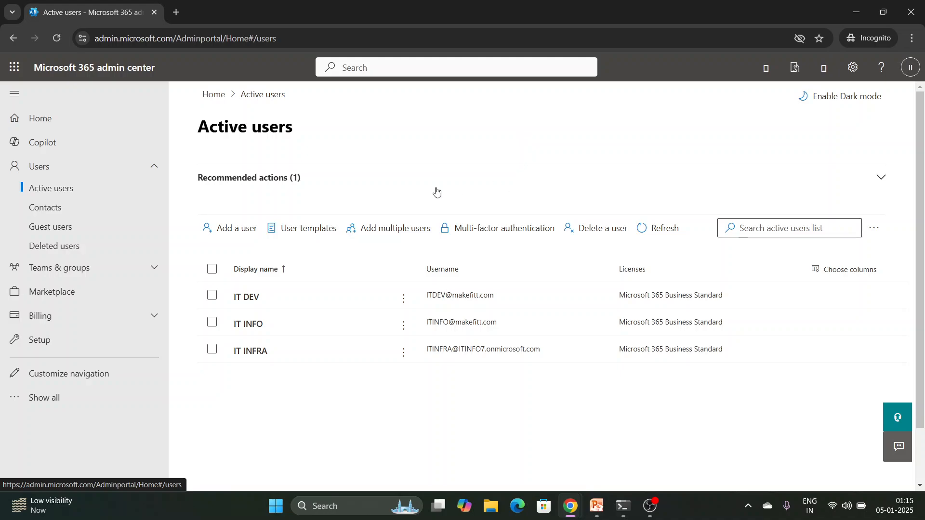
Step: Start adding a user with first name IT, last name Rack, display name IT Rack and username ITRack on the makefitt.com domain
left_click(246, 227)
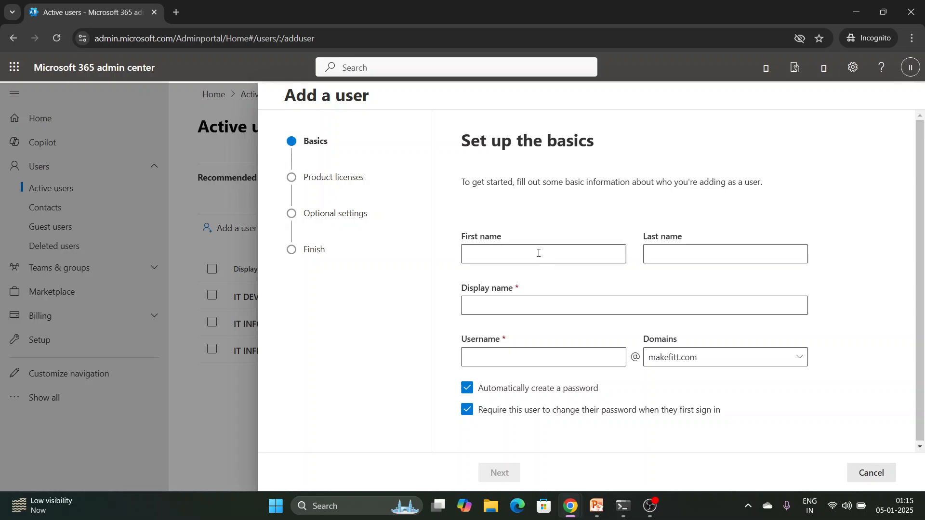
left_click(538, 252)
type("IT")
key("Tab")
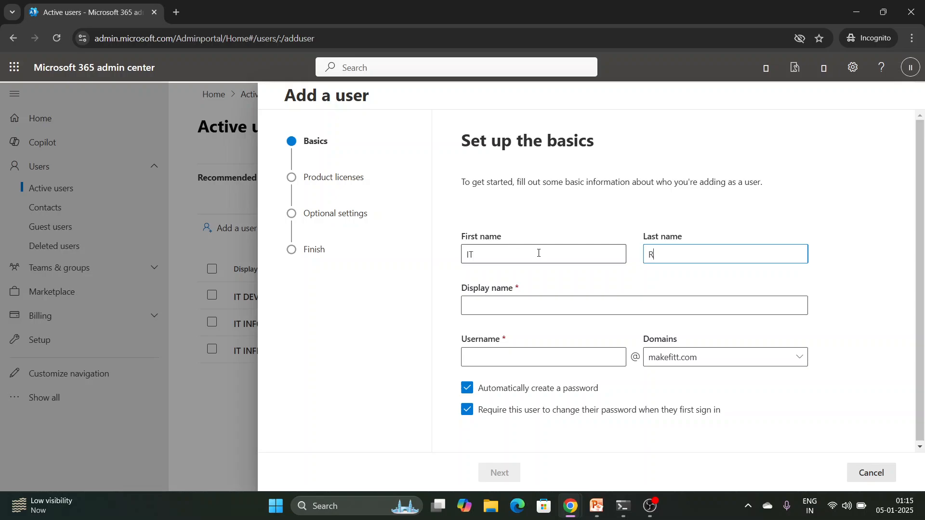
key("Tab")
key("Tab")
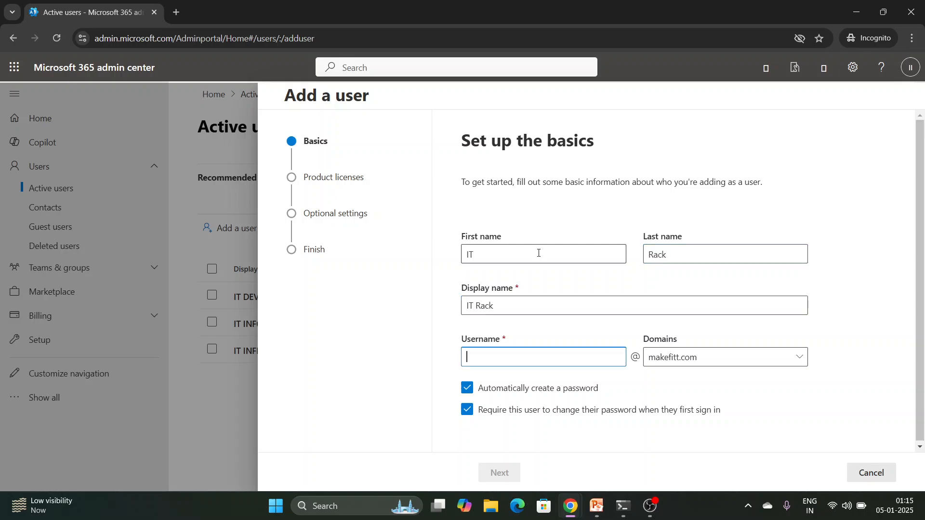
type("ITR")
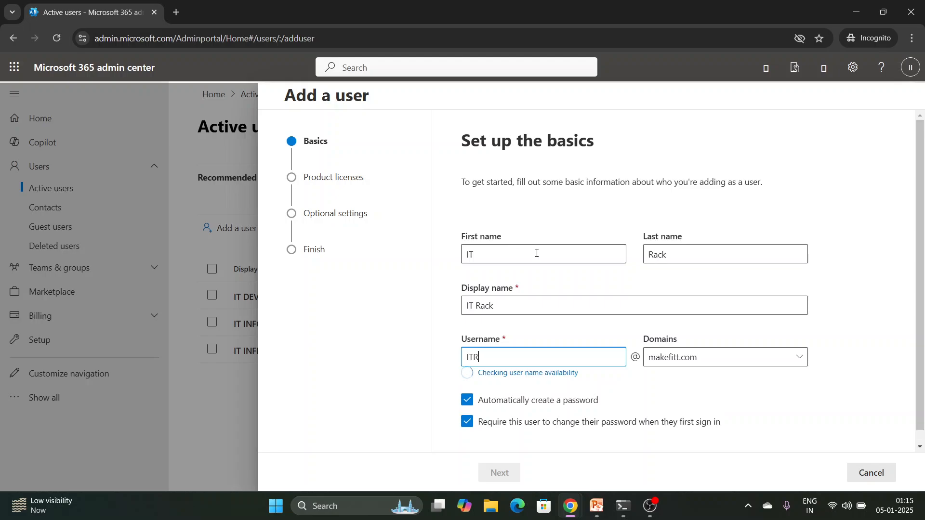
type("ack")
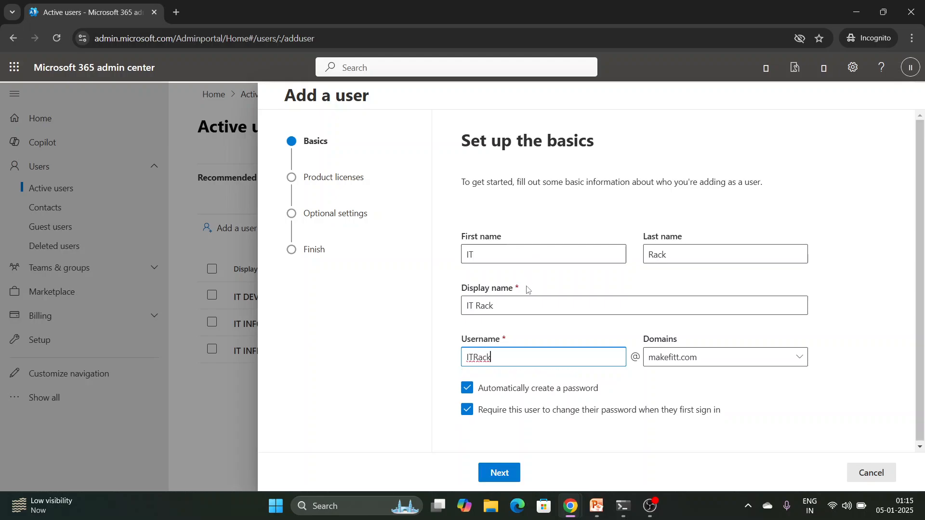
Step: Turn off automatic password creation, enter a custom account password and continue to the product licenses
left_click(487, 393)
scroll(532, 352, "down", 2)
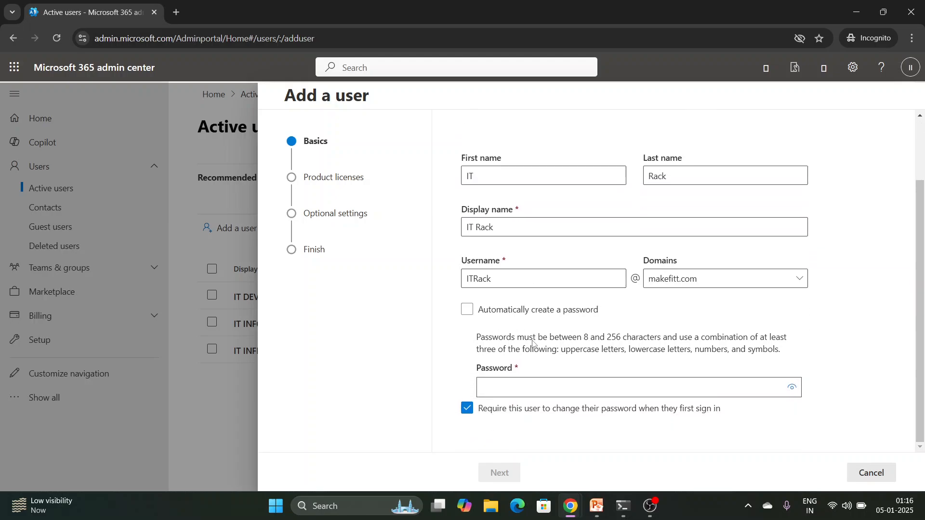
left_click(540, 381)
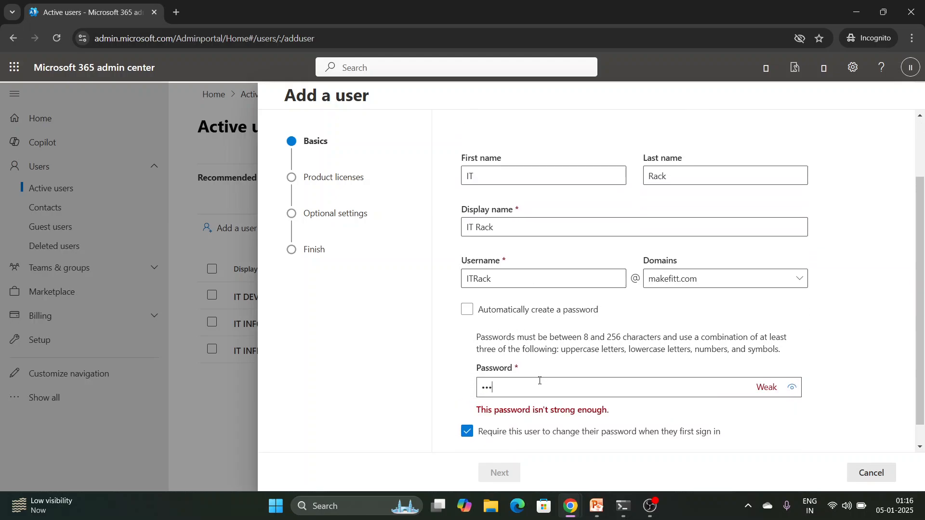
type("•••••••••••••")
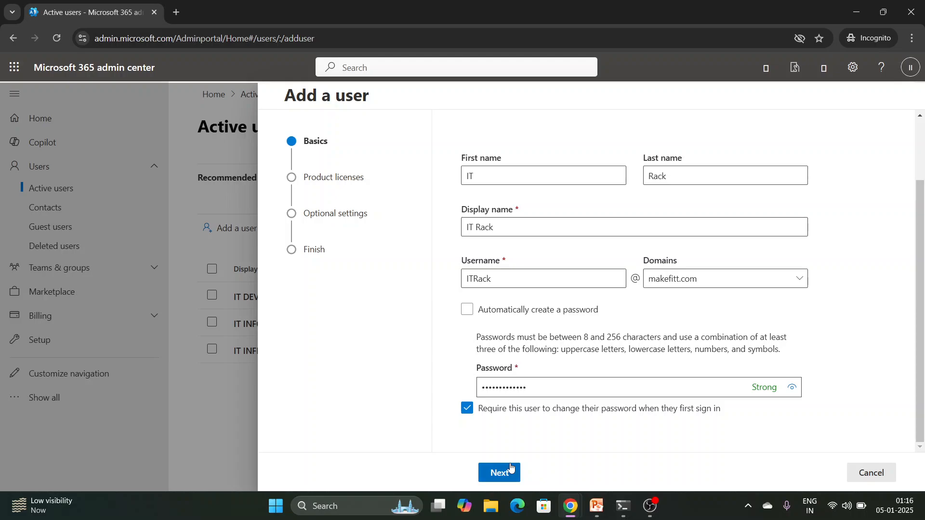
left_click(499, 472)
Step: Assign the Microsoft 365 Business Standard license to the new user and continue to the optional settings
scroll(515, 287, "down", 1)
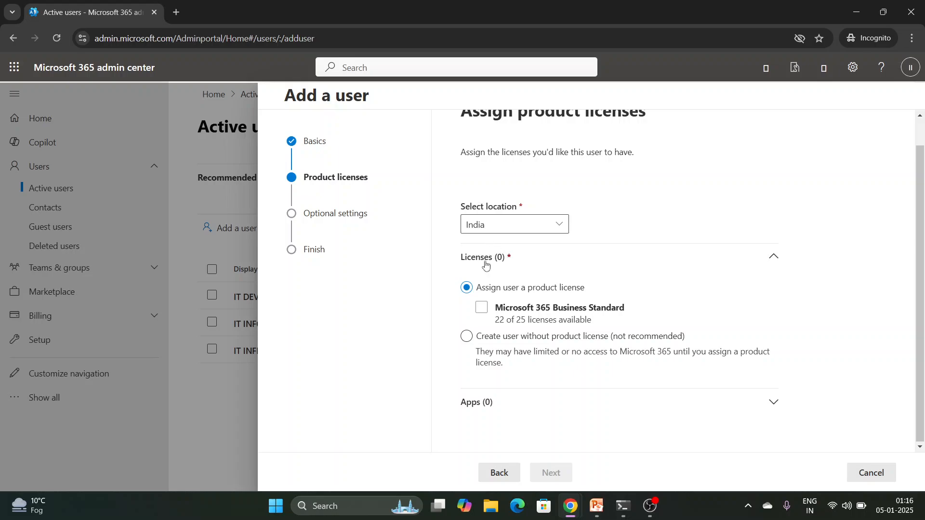
left_click(481, 307)
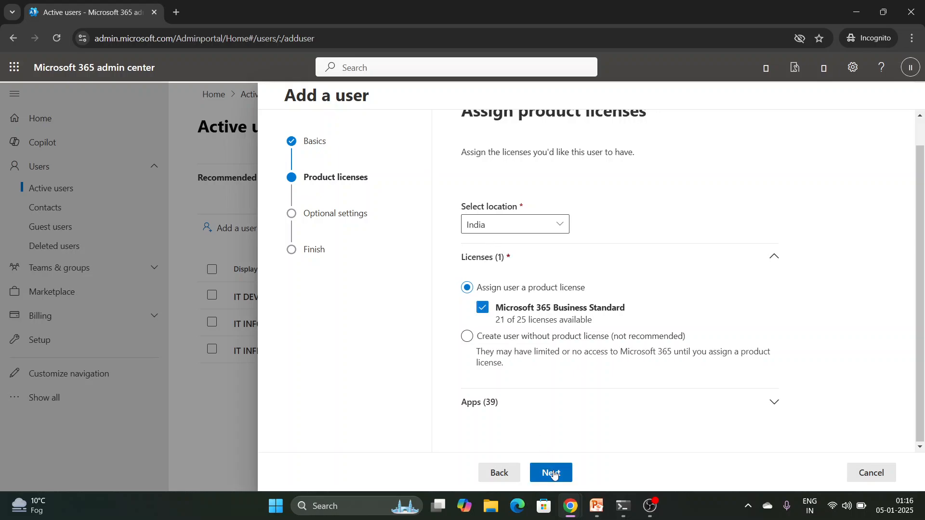
left_click(554, 474)
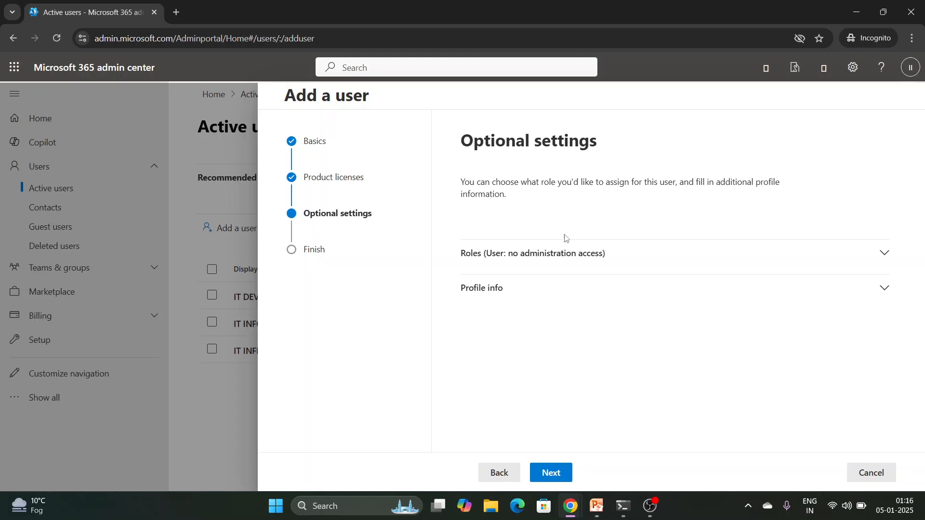
Step: Review the available admin roles, keep the user without admin center access and continue to the final review
left_click(573, 258)
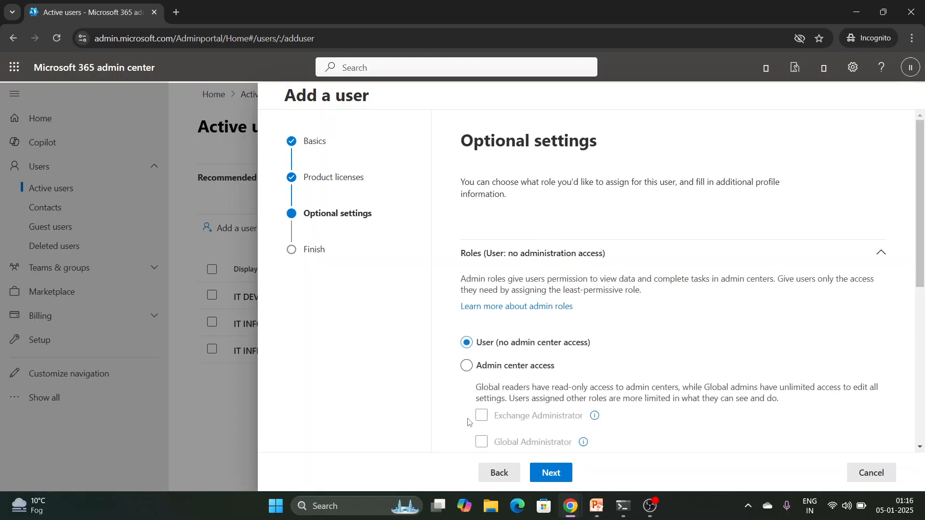
scroll(514, 385, "down", 5)
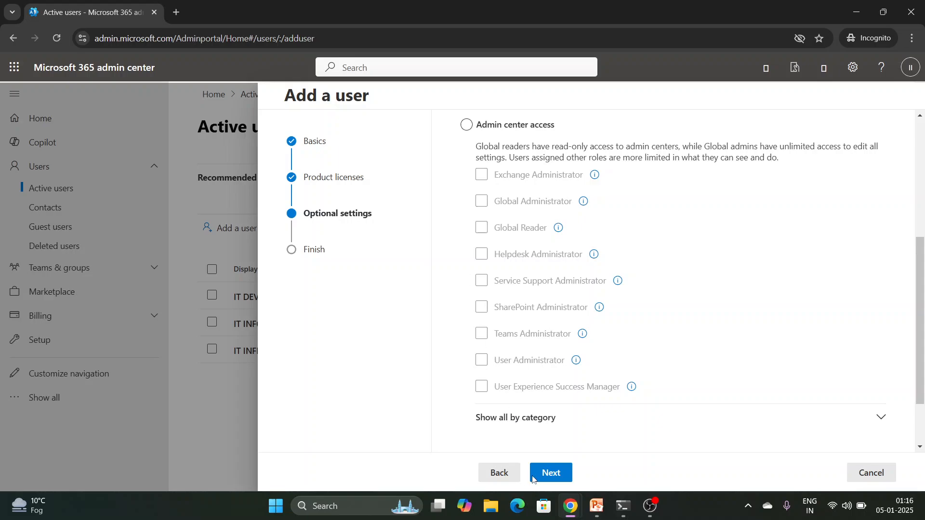
left_click(532, 478)
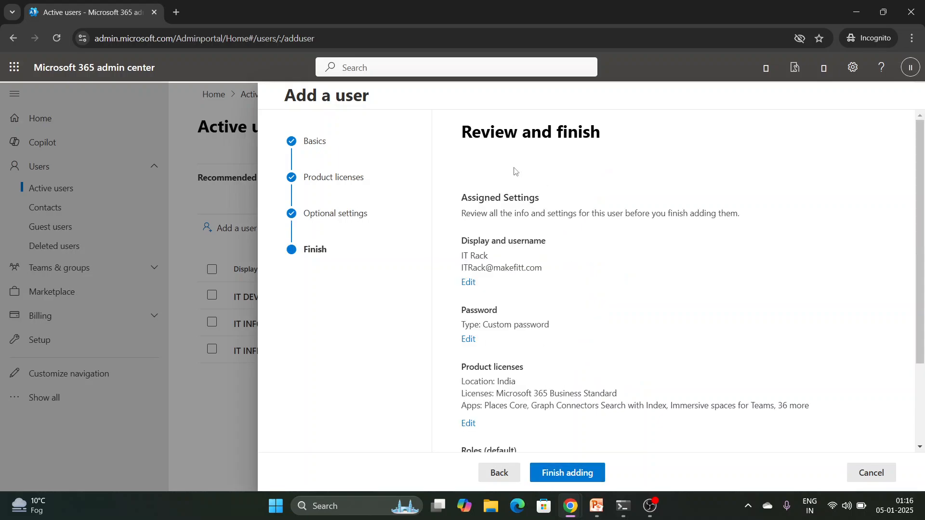
Step: Review the new user's assigned settings, finish adding the account and close the confirmation
scroll(515, 170, "down", 1)
scroll(517, 251, "up", 1)
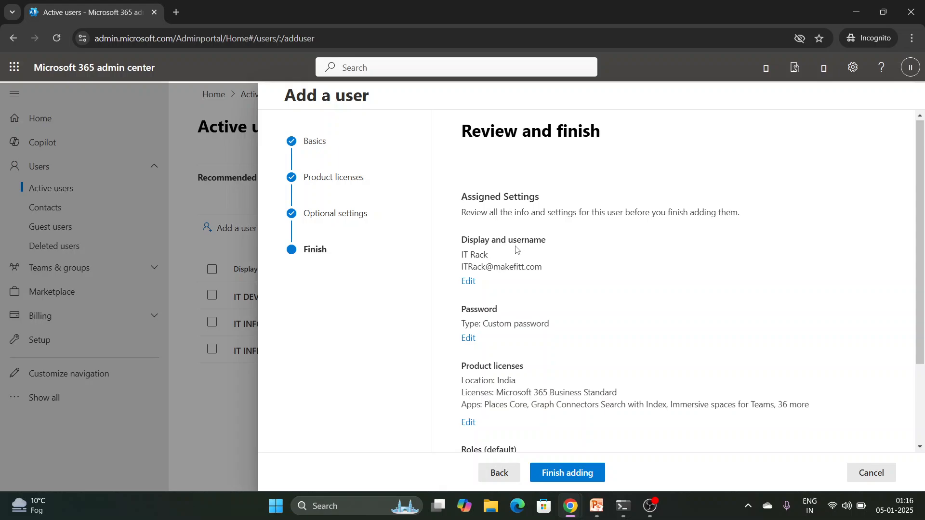
scroll(516, 249, "down", 2)
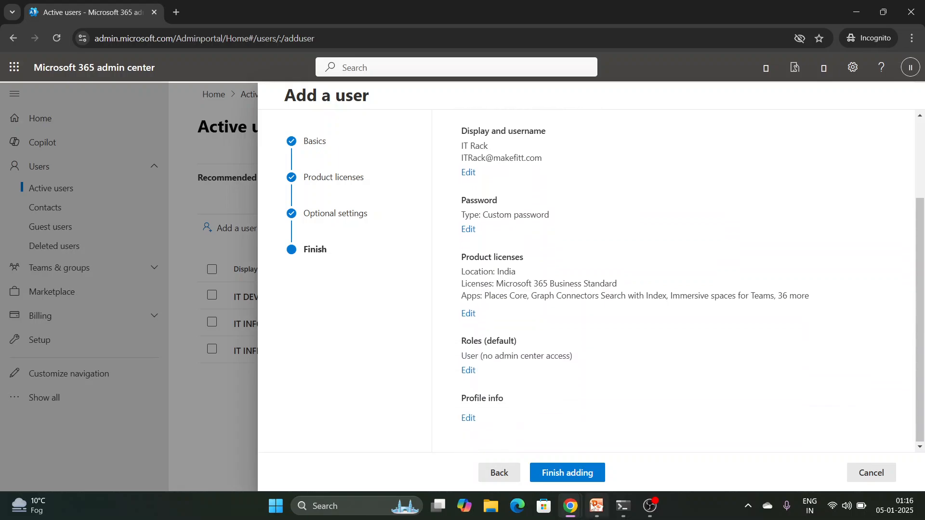
left_click(584, 476)
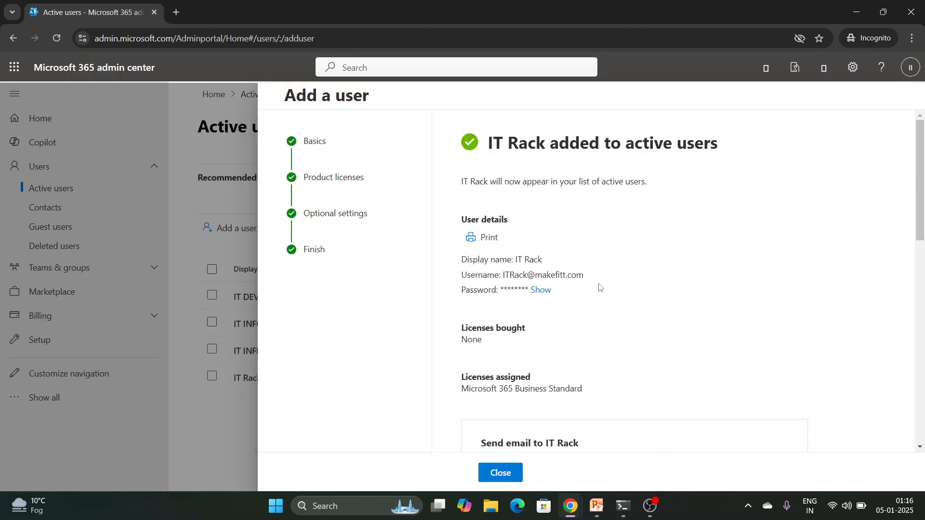
scroll(599, 287, "down", 3)
scroll(563, 299, "down", 3)
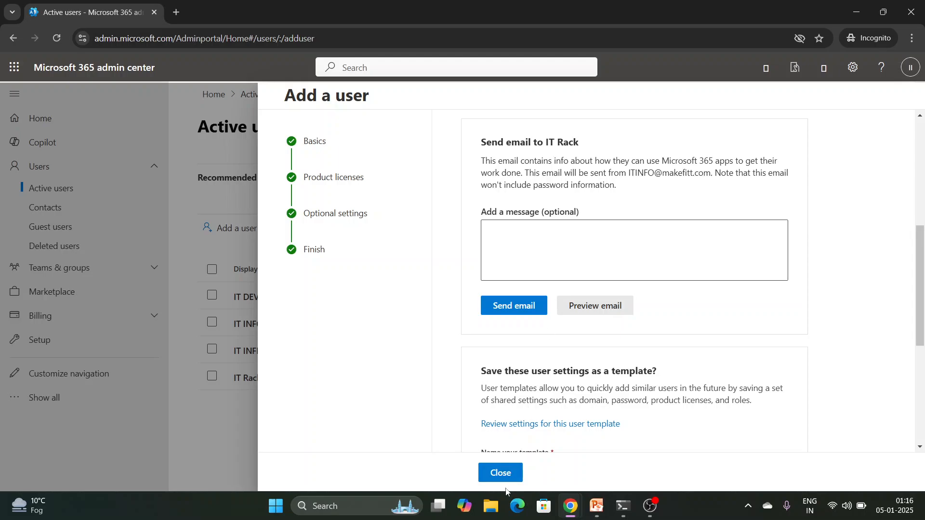
left_click(500, 472)
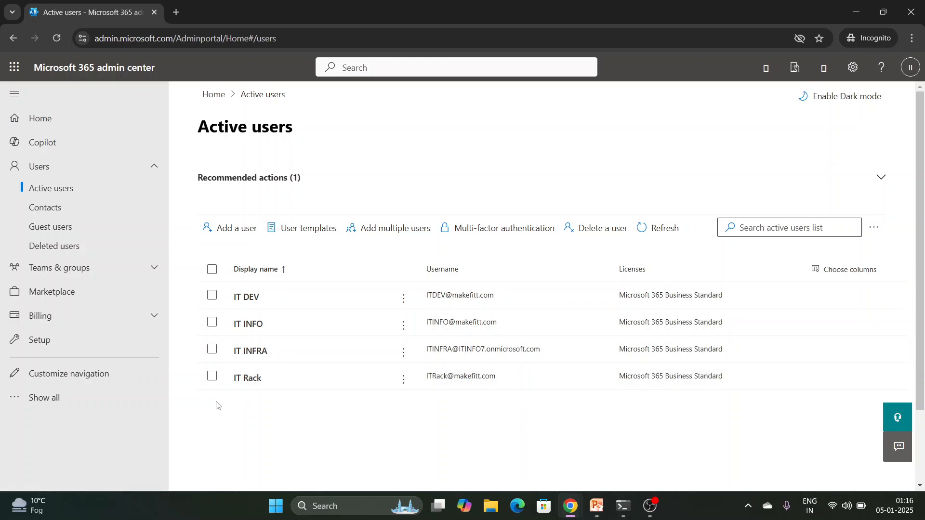
Step: Delete the IT Rack user without giving anyone else access to its email, and close the deletion summary
left_click(212, 380)
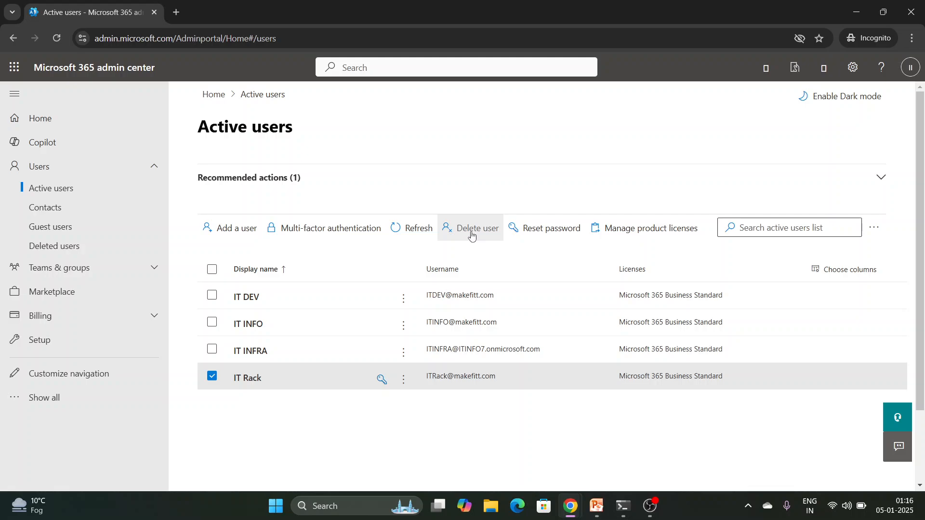
left_click(403, 381)
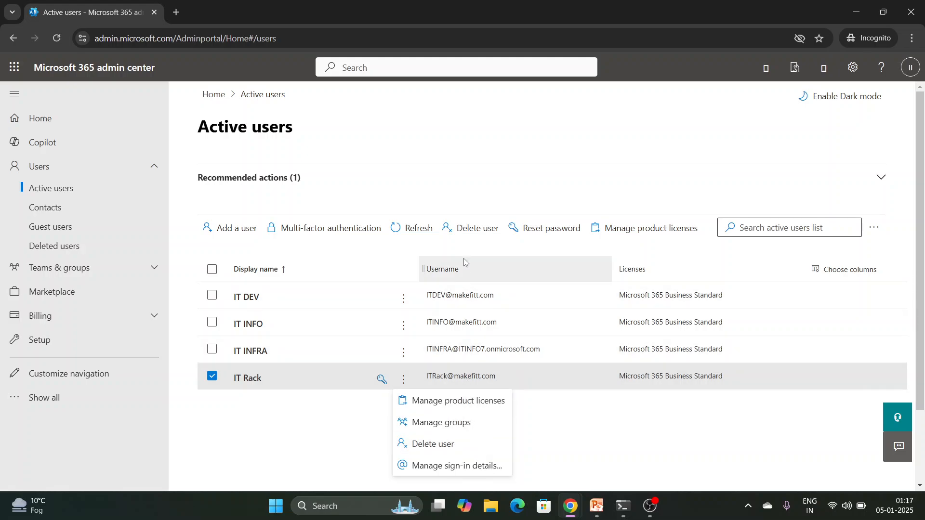
left_click(471, 233)
left_click(471, 233)
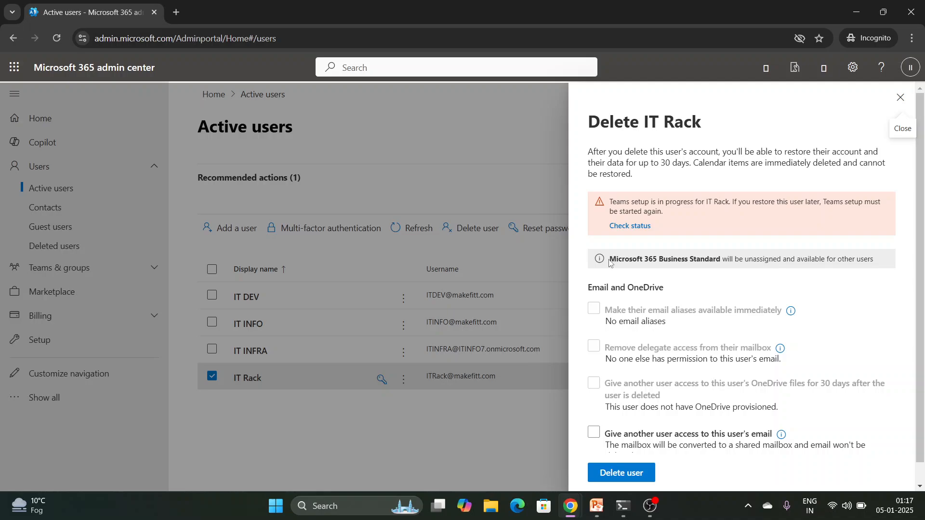
left_click_drag(609, 262, 847, 243)
left_click(847, 244)
scroll(643, 349, "down", 1)
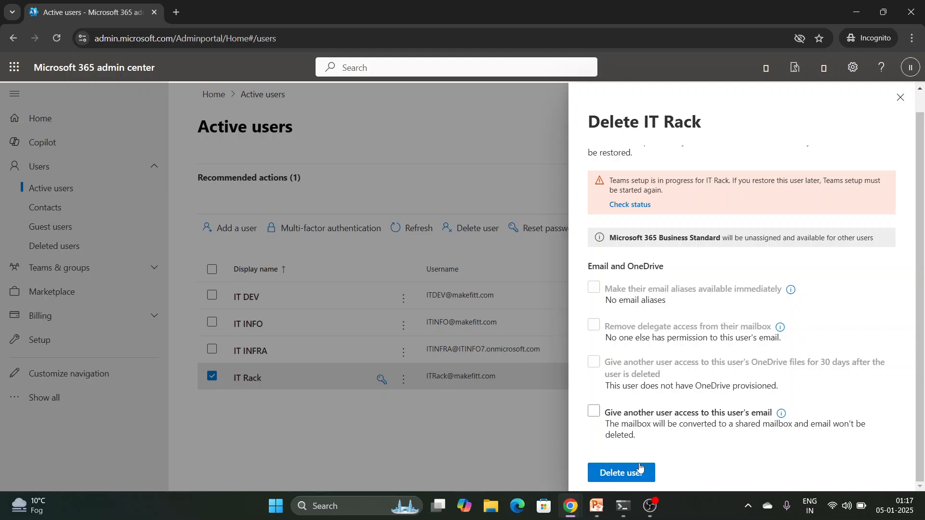
left_click(627, 476)
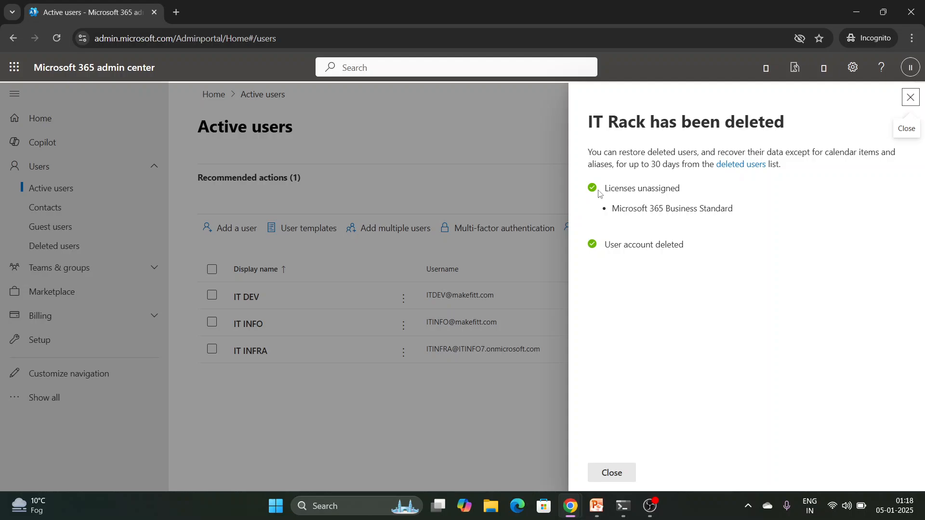
left_click_drag(604, 188, 737, 217)
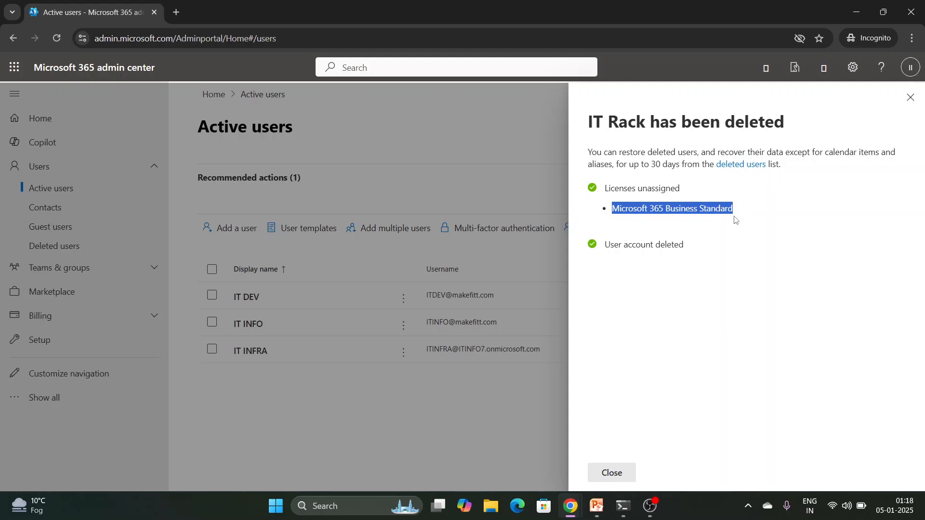
left_click_drag(685, 244, 607, 247)
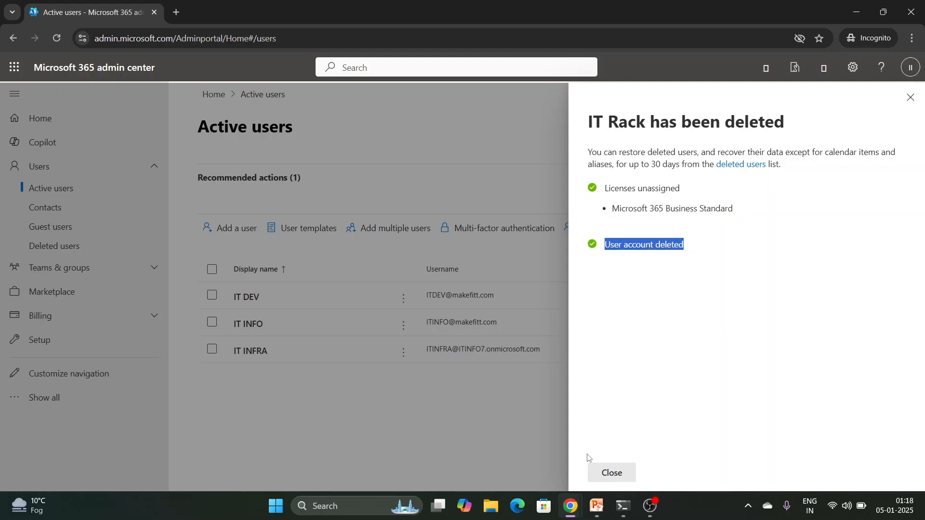
left_click(600, 477)
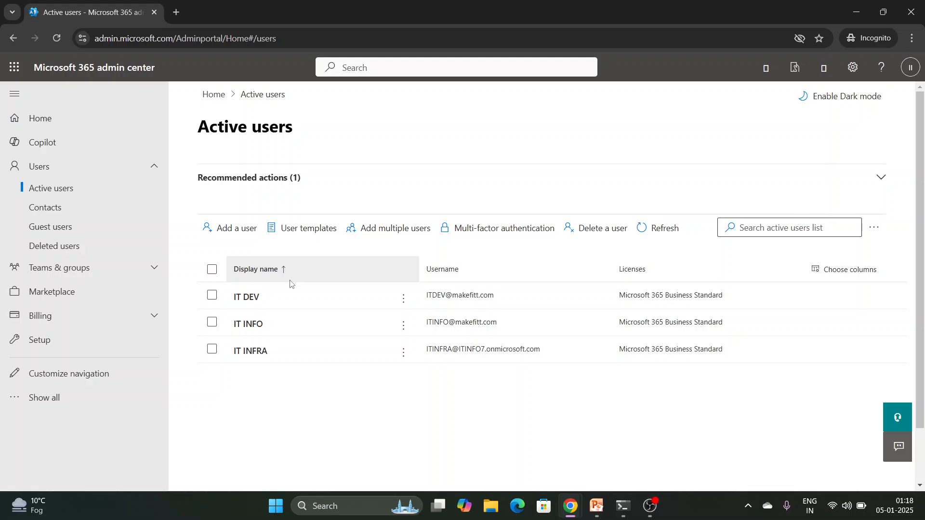
Step: Start restoring the IT Rack account from the deleted users list
left_click(56, 246)
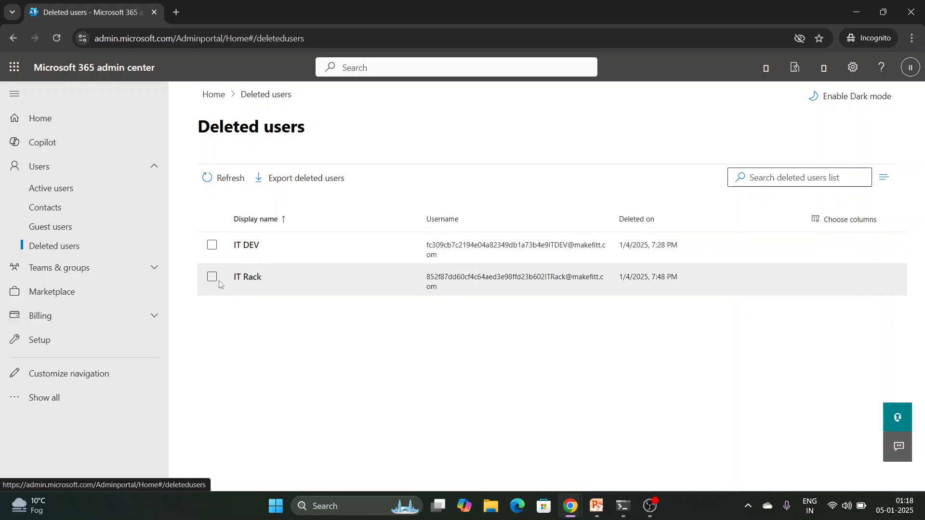
left_click(212, 277)
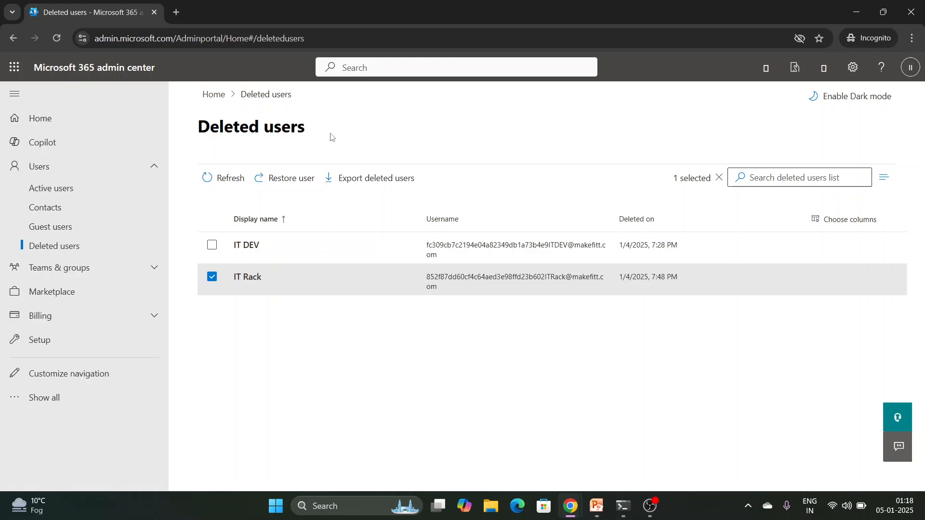
left_click(285, 188)
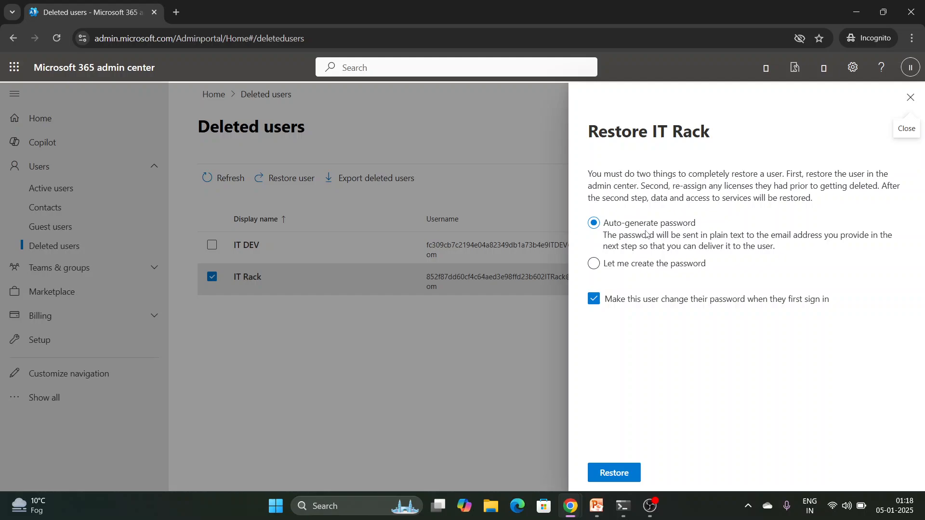
Step: Turn off the required password change at first sign-in and enter a custom account password for the restored user
left_click(602, 304)
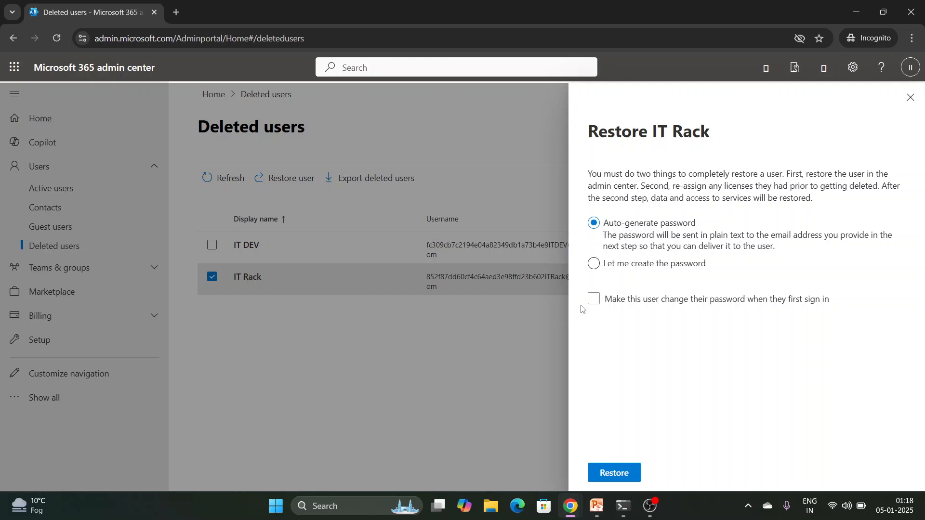
left_click(616, 265)
left_click(670, 329)
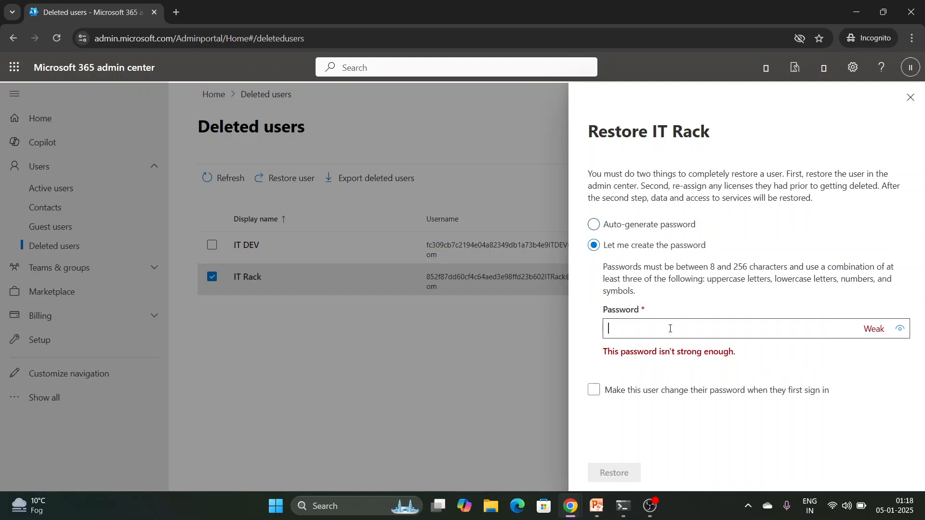
type("••••••••••••••••")
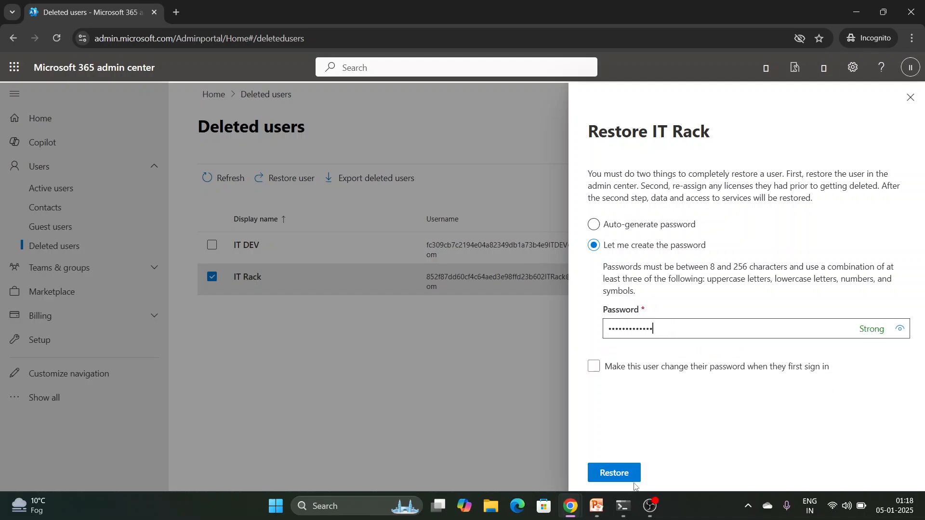
Step: Complete the IT Rack restore, close the confirmation, and refresh the active users list
left_click(622, 474)
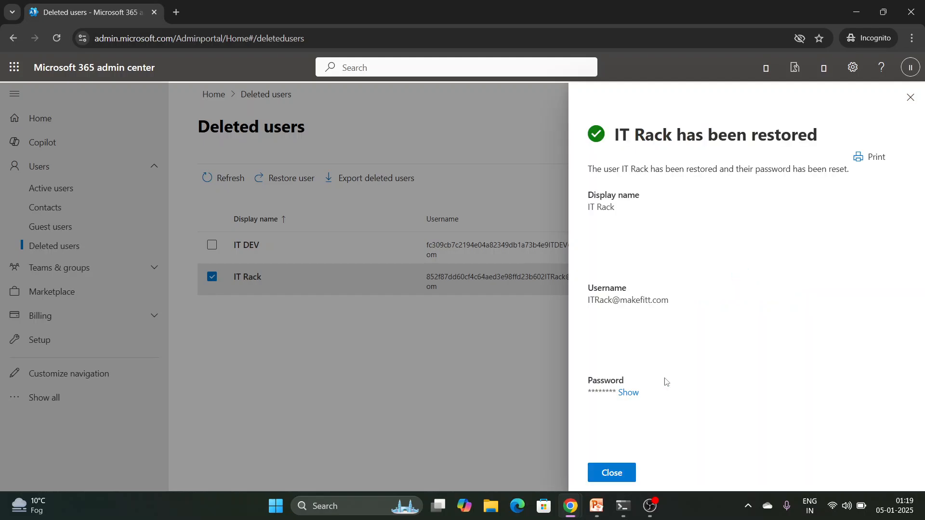
left_click(631, 473)
left_click(93, 187)
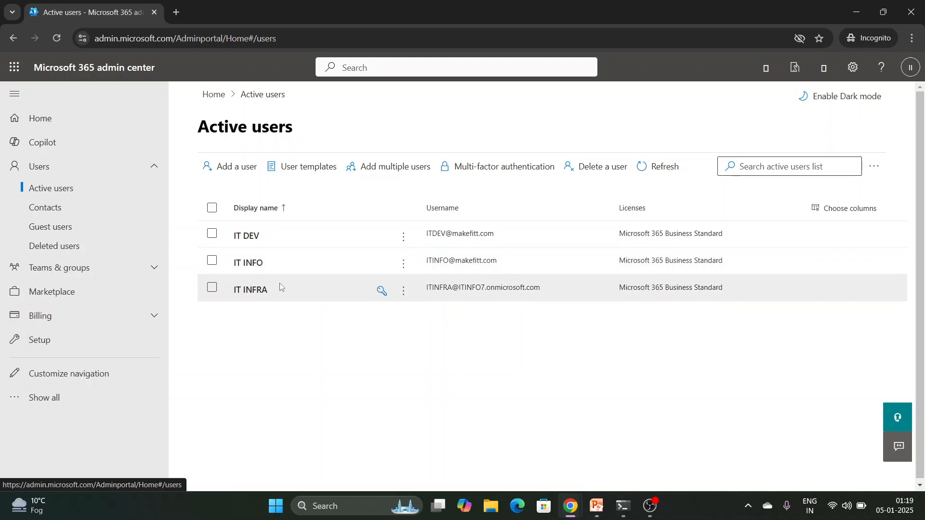
left_click(676, 170)
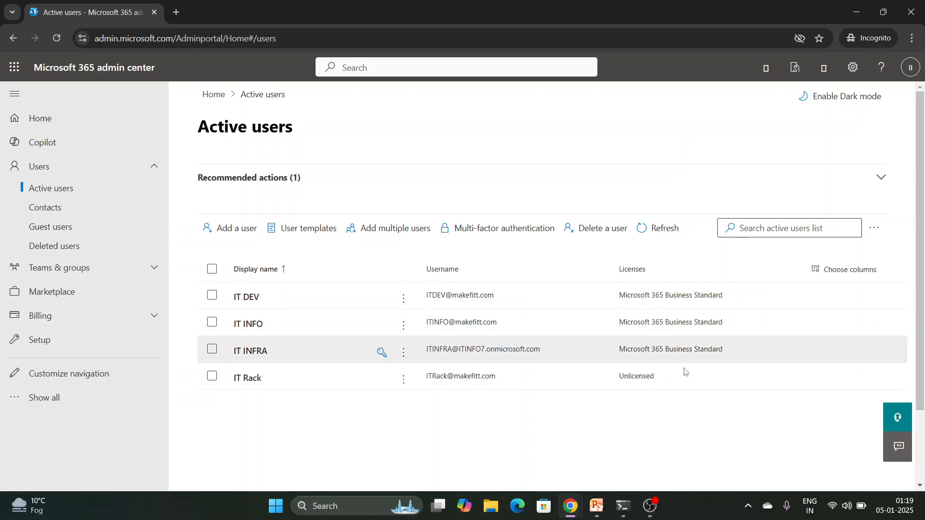
Step: Assign the Microsoft 365 Business Standard license to the IT Rack user, save the changes and close the user's details
left_click(249, 384)
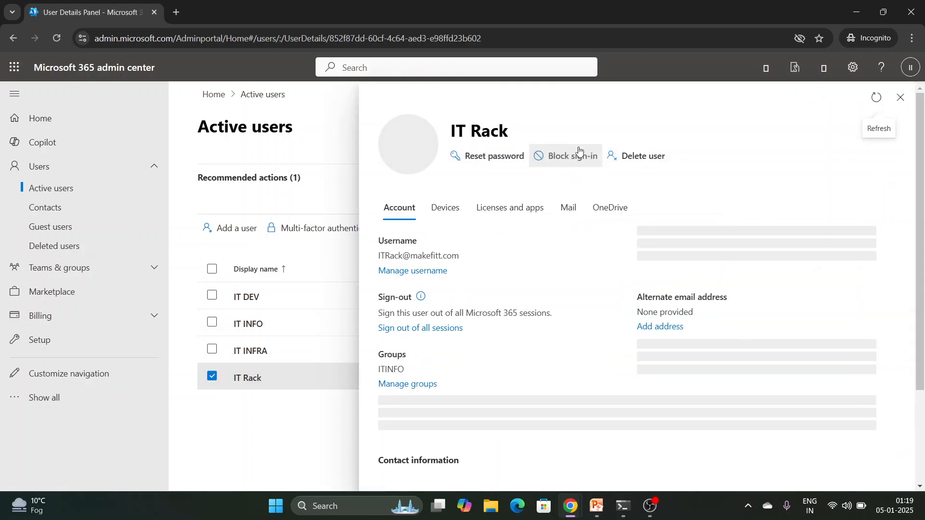
left_click(529, 203)
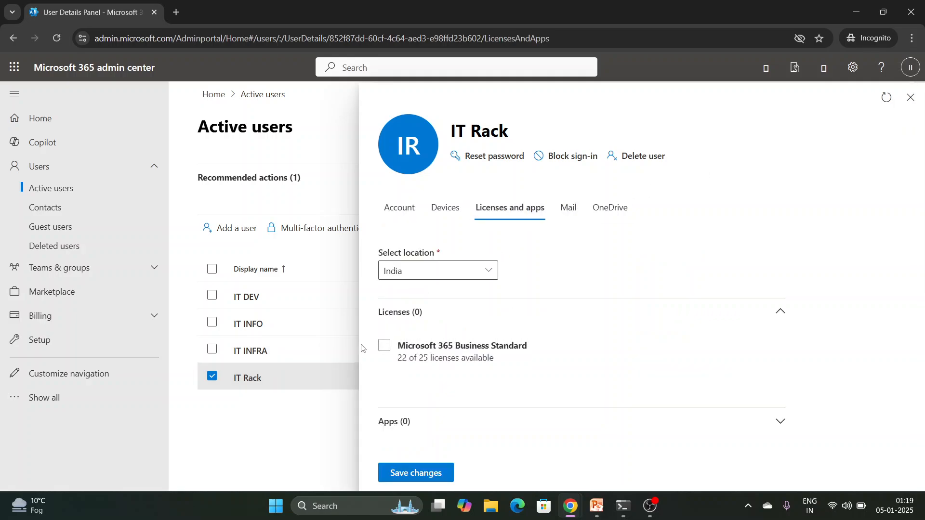
left_click(384, 345)
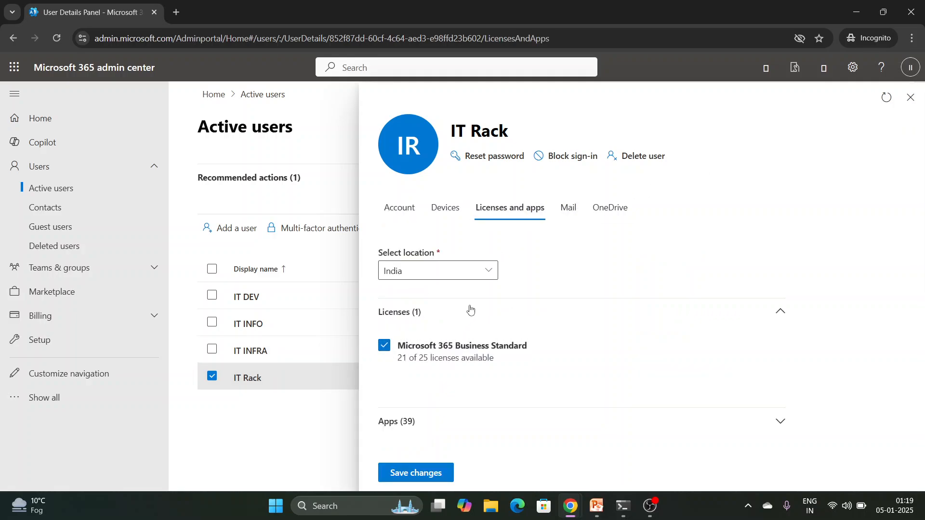
left_click(442, 473)
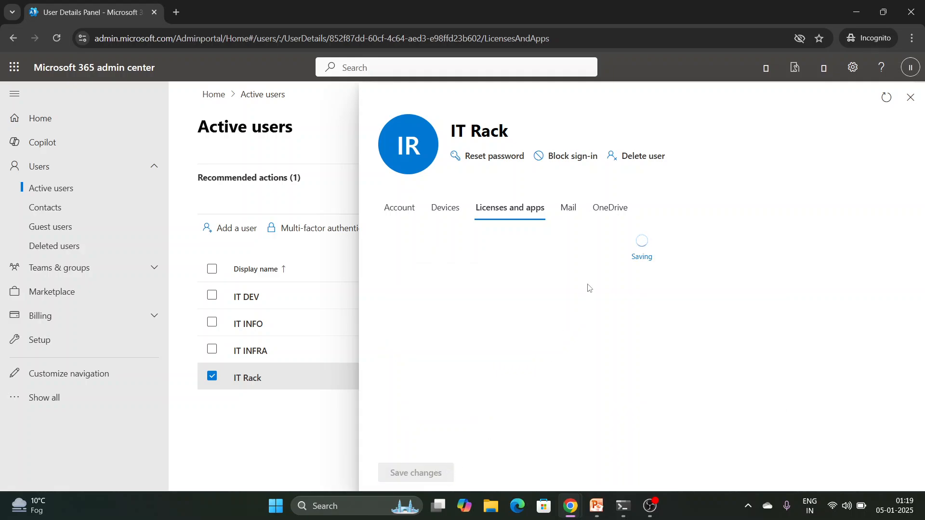
scroll(466, 371, "down", 1)
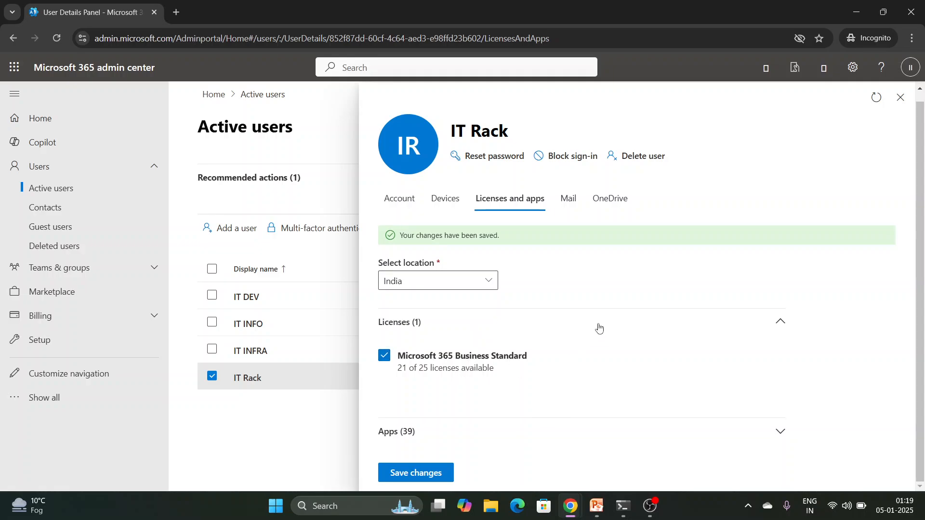
left_click(901, 97)
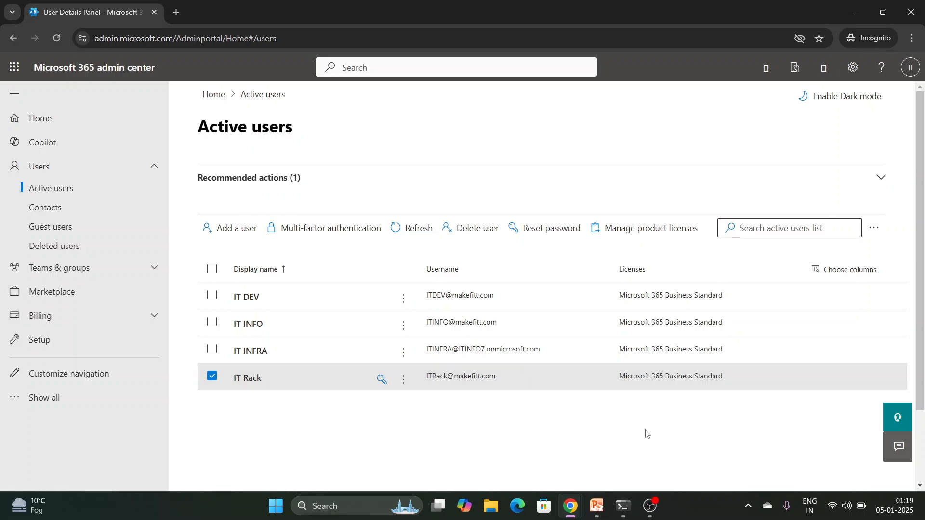
Step: Switch to the PowerShell 7 window, clear the pending command and list all users with get-mguser
left_click(598, 509)
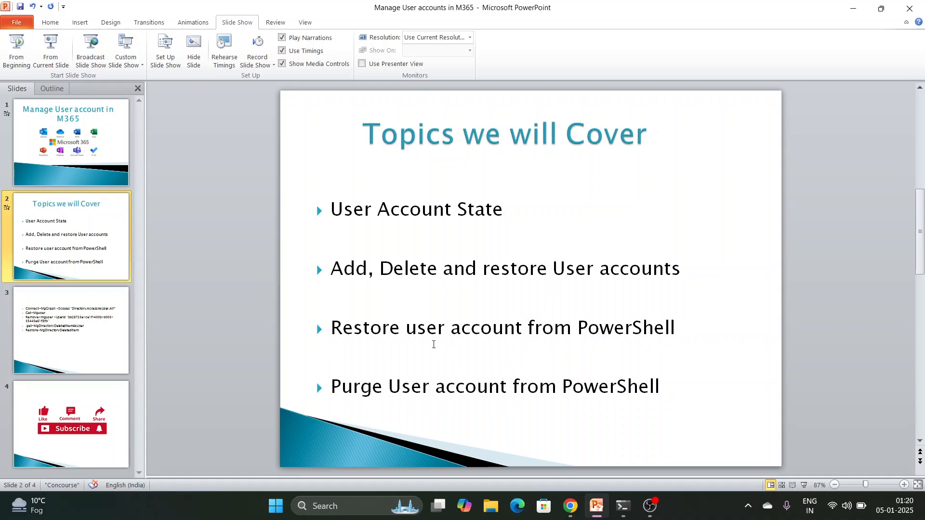
key("alt+Tab")
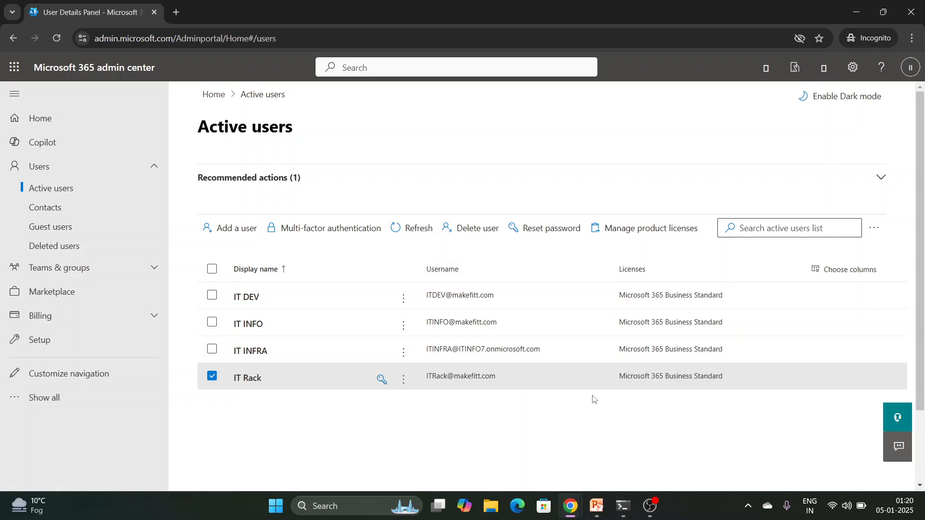
mouse_move(627, 515)
left_click(633, 475)
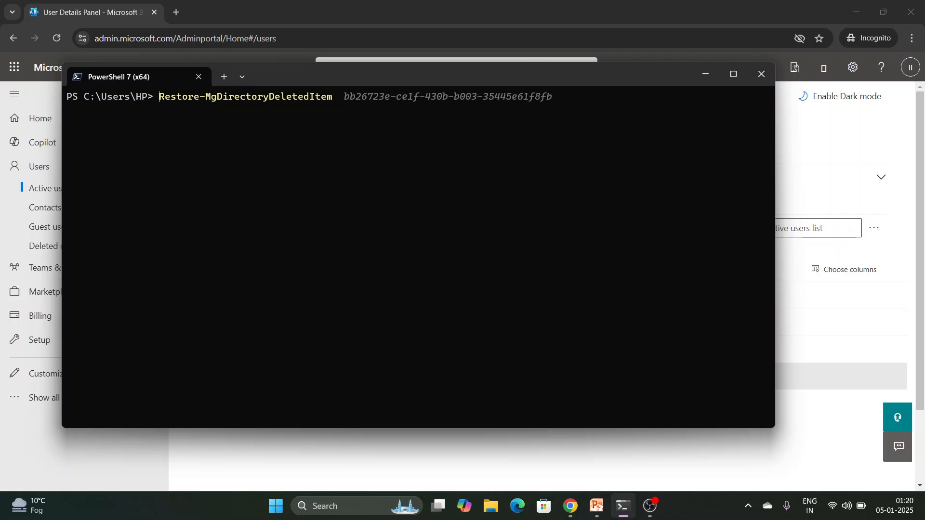
key("Delete")
key("Delete")
key("Delete")
key("Delete")
key("Delete")
key("Delete")
key("Delete")
key("Delete")
key("Delete")
key("Delete")
key("Delete")
key("Delete")
key("Delete")
key("Delete")
key("Delete")
key("Delete")
key("Delete")
key("Delete")
key("Delete")
key("Delete")
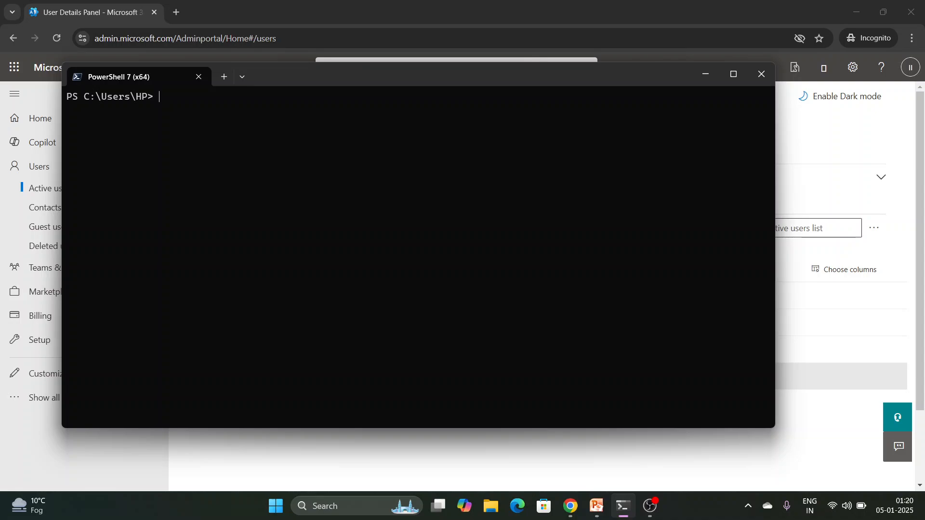
type("get-mguser")
key("Return")
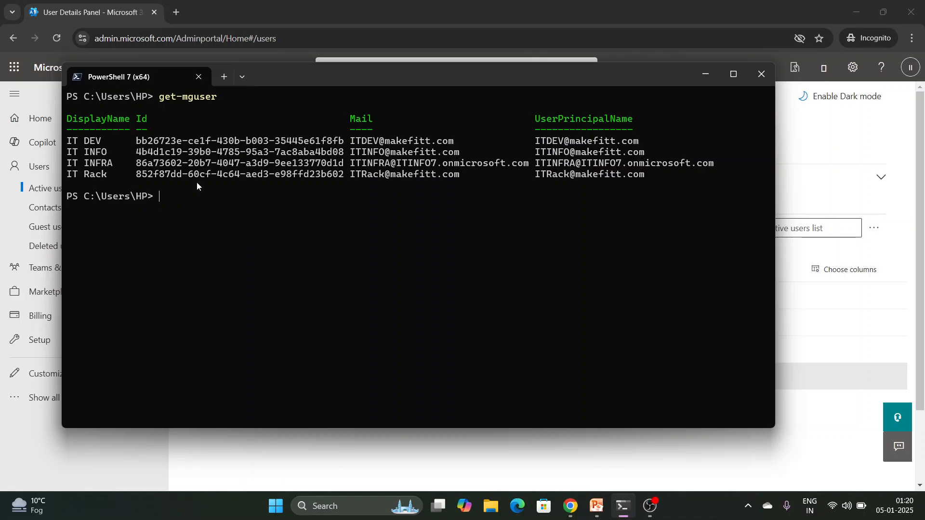
Step: Delete the IT DEV user with remove-mguser, supplying the user ID copied from the user listing
type("rem")
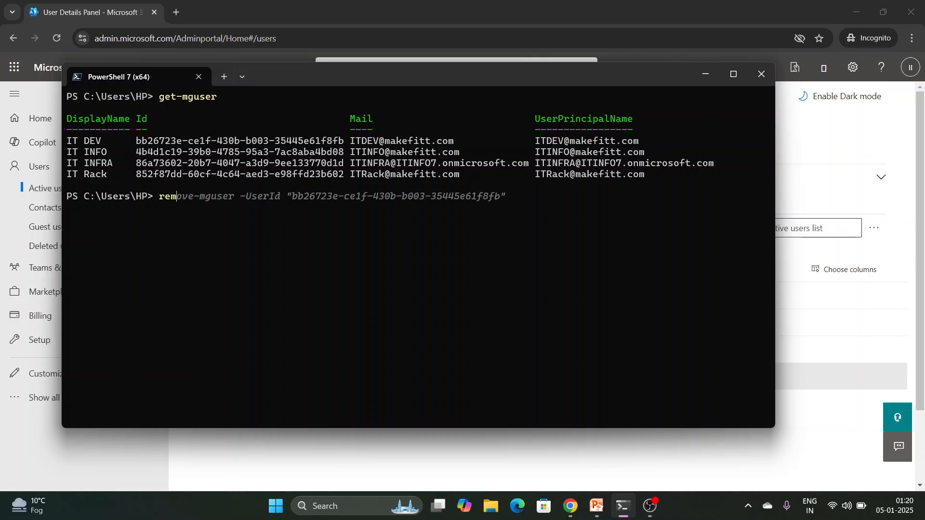
type("ove-mguser")
key("Return")
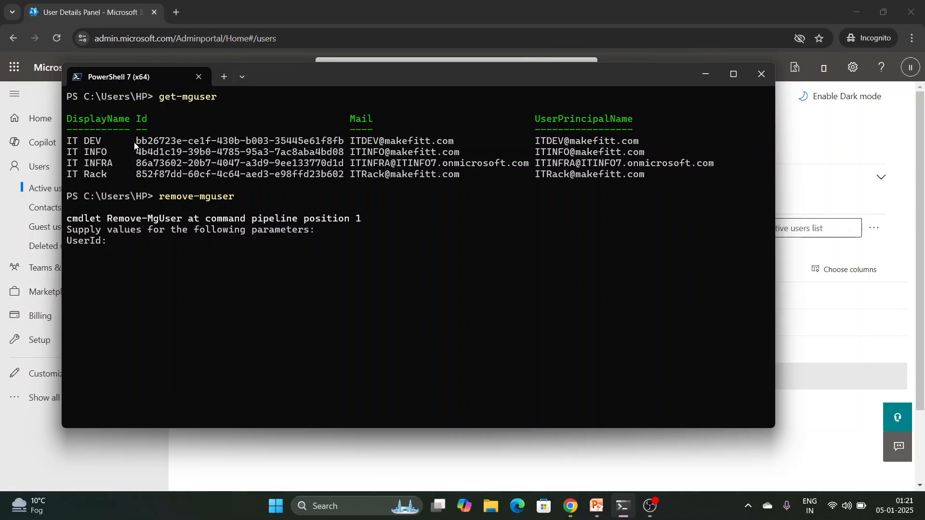
left_click_drag(140, 143, 344, 141)
key("ctrl+c")
key("ctrl+v")
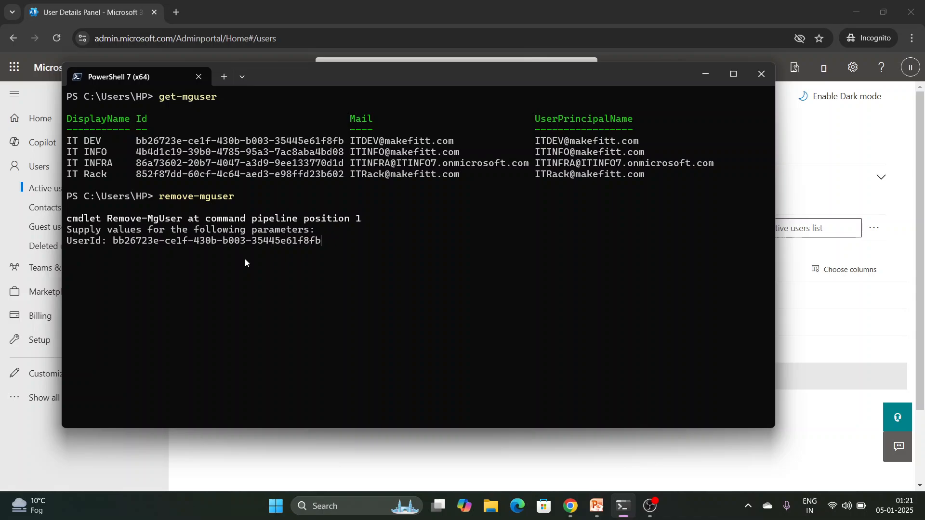
key("Return")
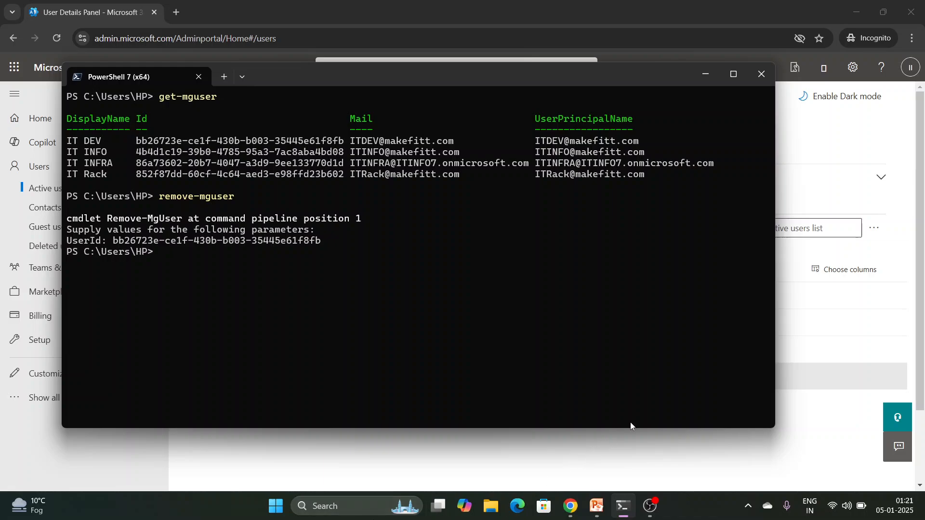
Step: Copy get-MgDirectoryDeletedItemAsUser from slide 3 in PowerPoint, run it in PowerShell, and compare the IDs of the deleted users
left_click(596, 506)
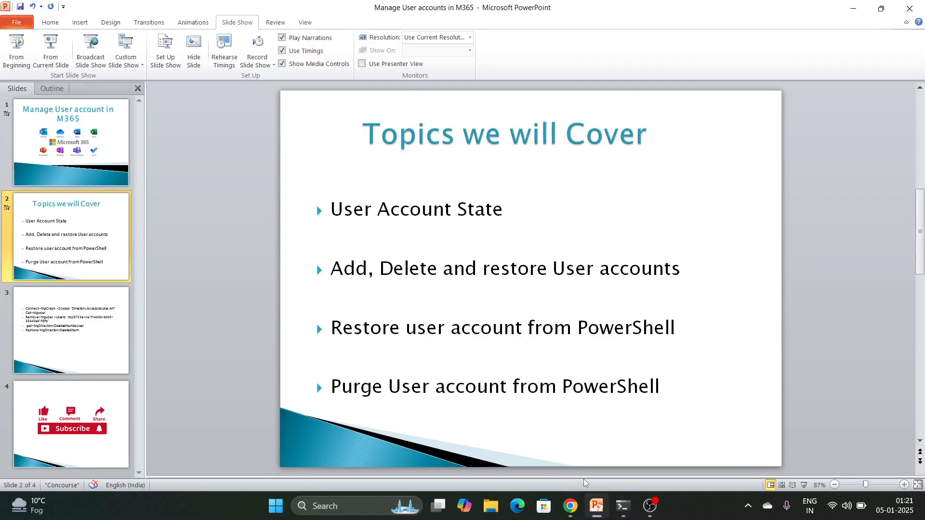
left_click(87, 332)
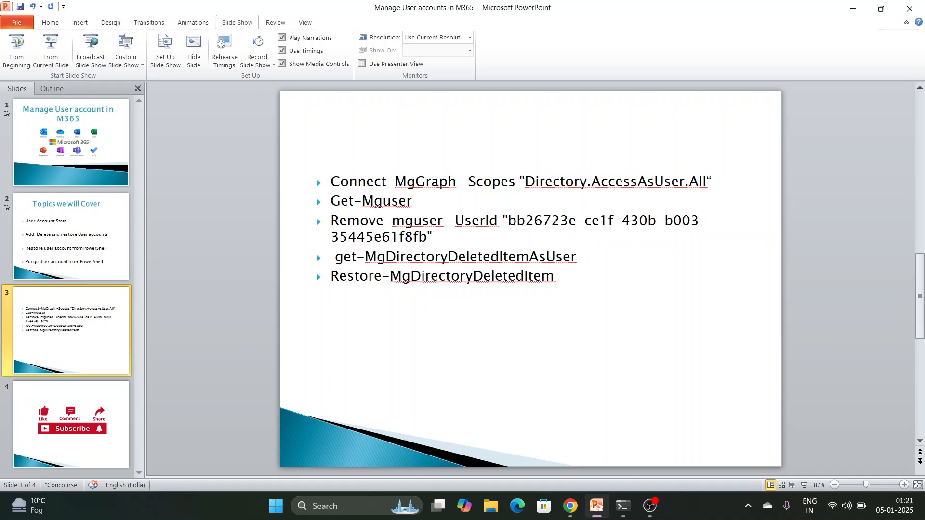
mouse_move(336, 260)
left_mouse_down()
mouse_move(577, 262)
mouse_move(572, 272)
left_mouse_up()
key("alt+Tab")
right_click(372, 295)
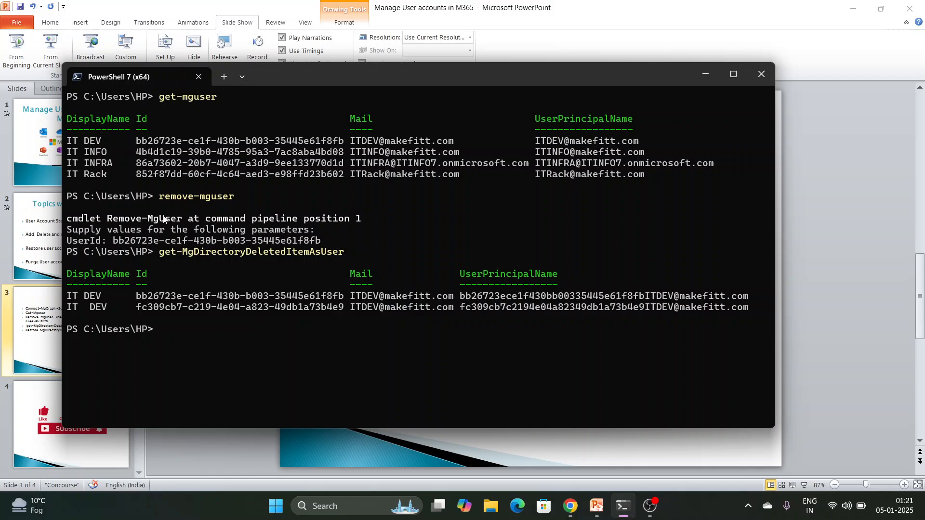
left_click_drag(136, 296, 341, 299)
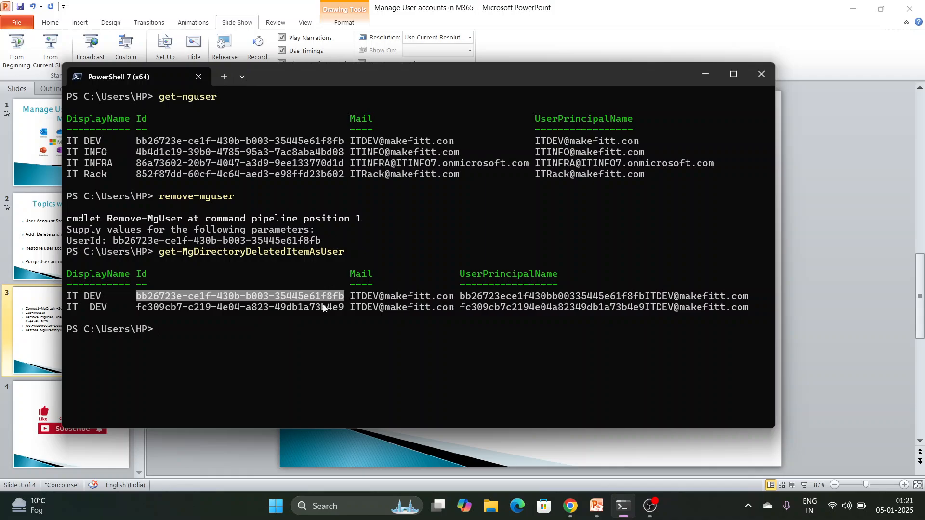
left_click_drag(137, 308, 338, 305)
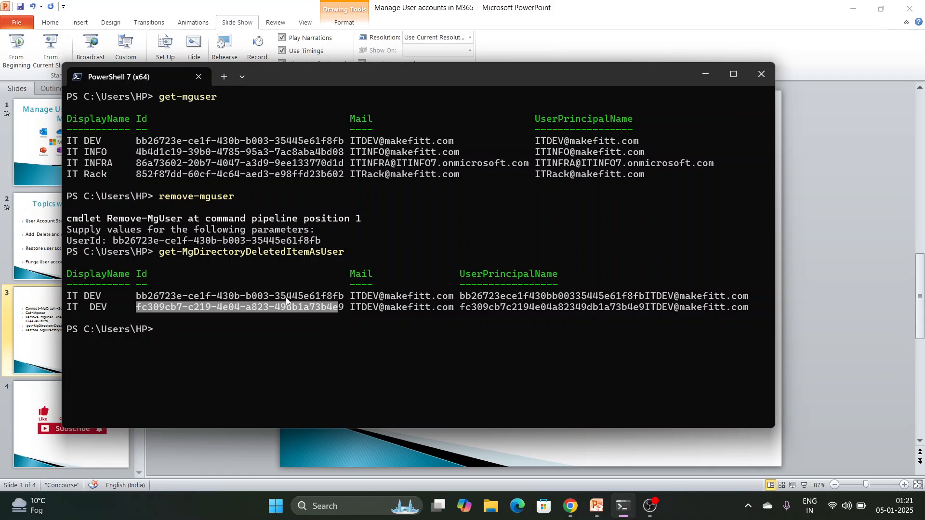
left_click(221, 329)
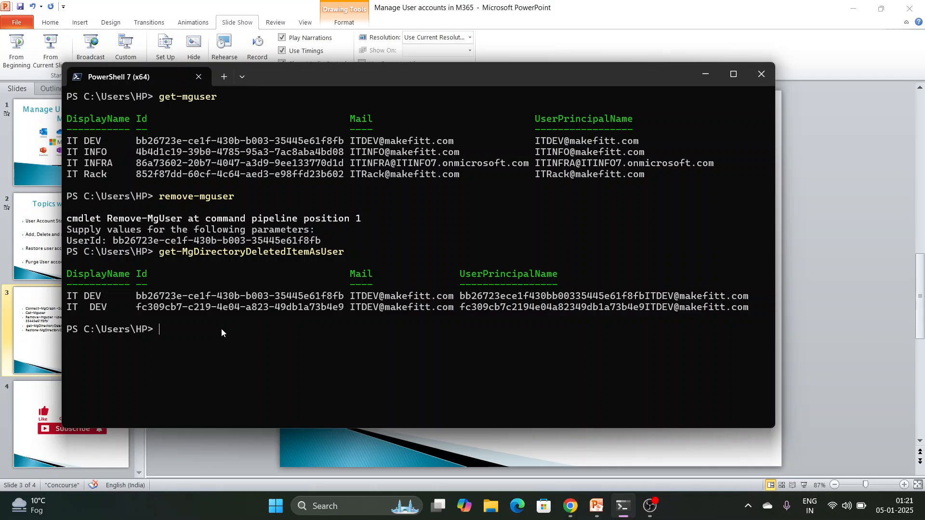
Step: Copy Restore-MgDirectoryDeletedItem from the PowerPoint slide and try running it in PowerShell with the deleted IT DEV user's ID as an inline argument
key("alt+Tab")
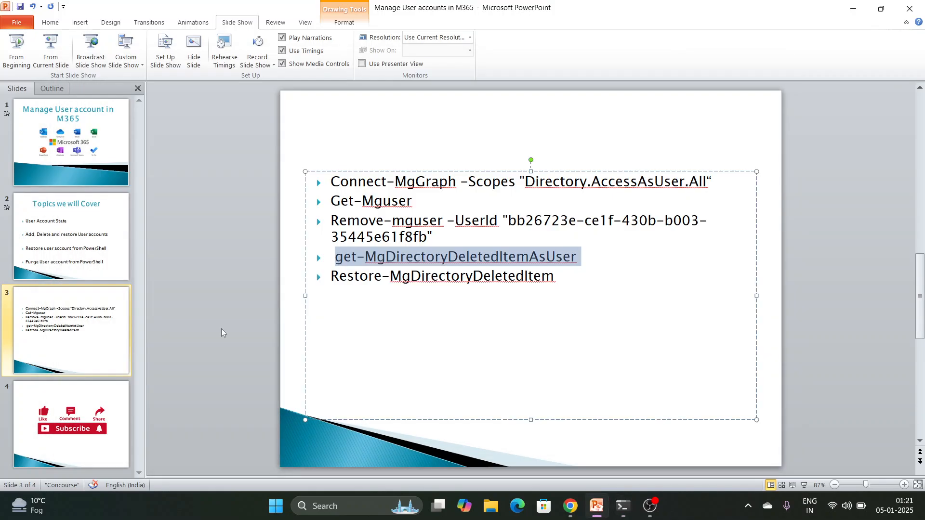
triple_click(427, 276)
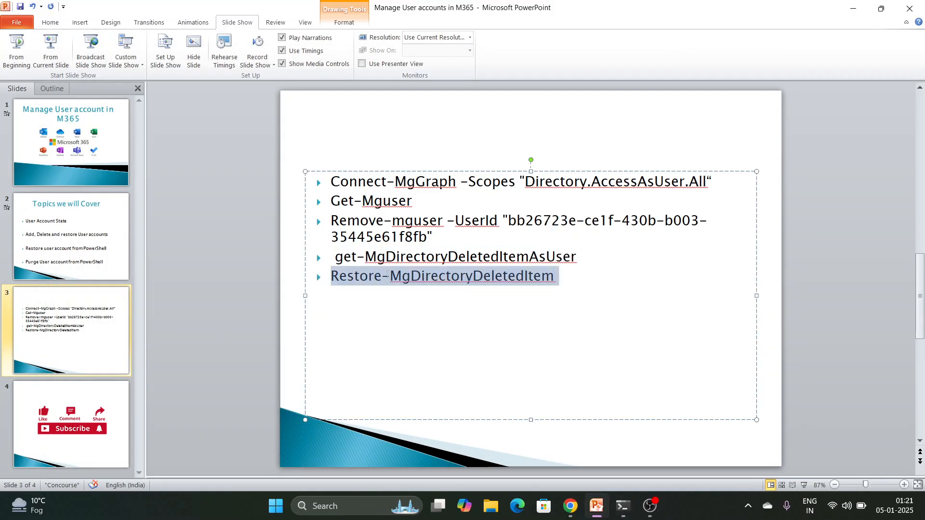
key("ctrl+c")
key("alt+Tab")
key("ctrl+v")
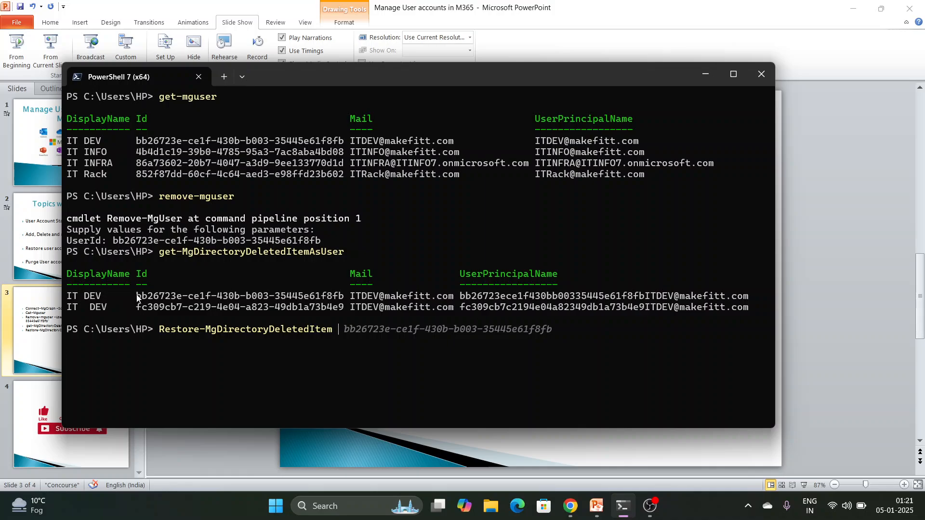
left_click_drag(137, 298, 346, 300)
right_click(345, 300)
right_click(392, 328)
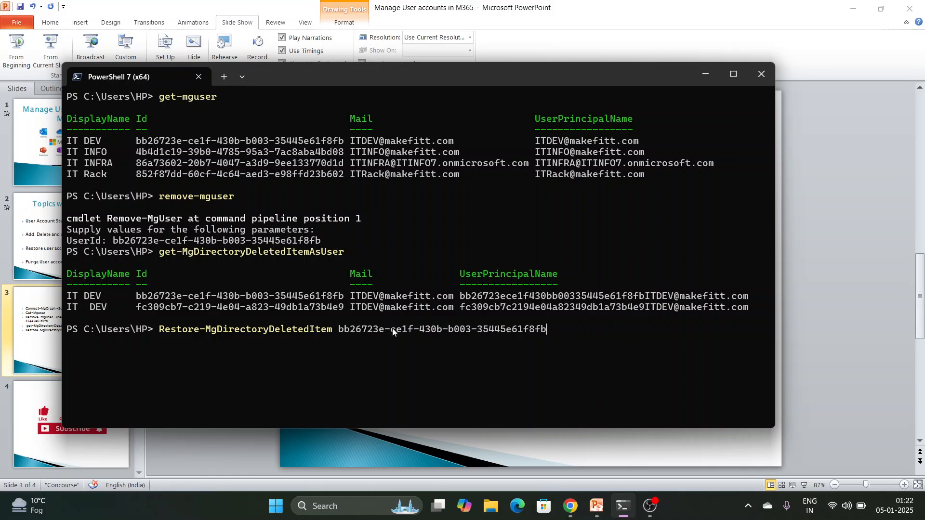
key("Return")
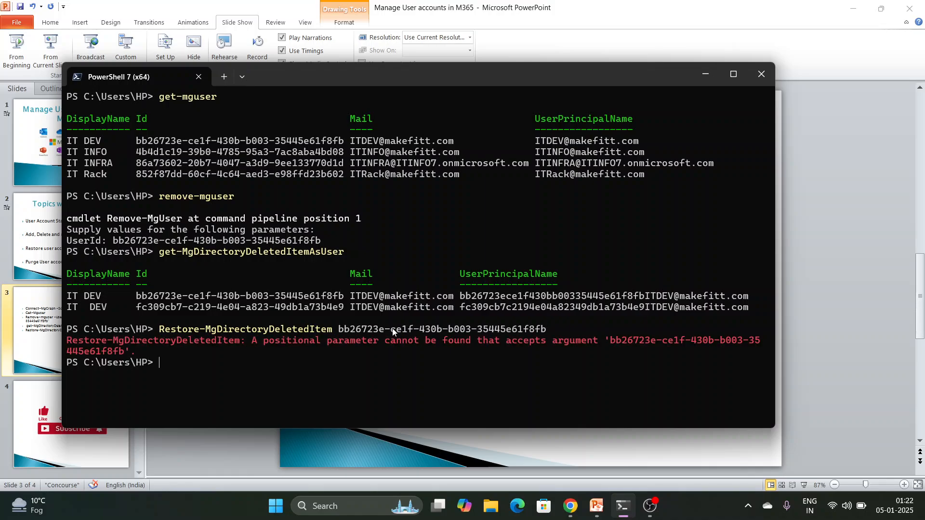
Step: Rerun Restore-MgDirectoryDeletedItem without an argument and supply the deleted IT DEV user's ID as the DirectoryObjectId
key("Up")
key("BackSpace")
key("BackSpace")
key("BackSpace")
key("BackSpace")
key("BackSpace")
key("BackSpace")
key("BackSpace")
key("BackSpace")
key("BackSpace")
key("BackSpace")
key("BackSpace")
key("BackSpace")
key("BackSpace")
key("BackSpace")
key("BackSpace")
key("BackSpace")
key("BackSpace")
key("BackSpace")
key("BackSpace")
key("BackSpace")
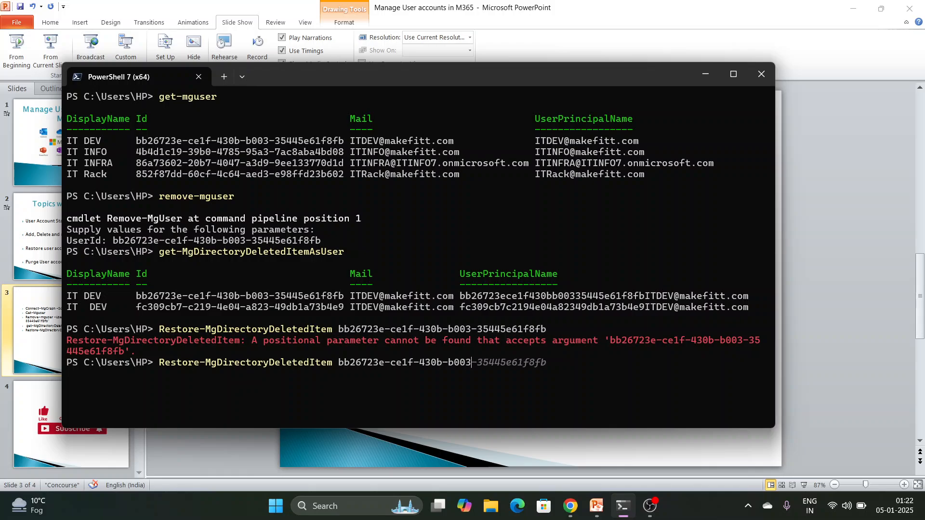
key("BackSpace")
key("BackSpace")
key("BackSpace")
key("BackSpace")
key("BackSpace")
key("BackSpace")
key("BackSpace")
key("BackSpace")
key("BackSpace")
key("BackSpace")
key("BackSpace")
key("Return")
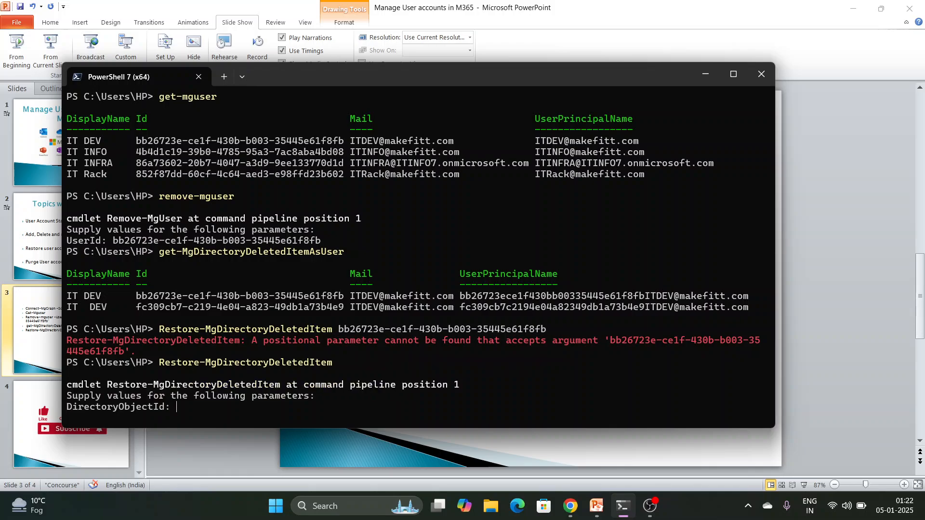
key("ctrl+v")
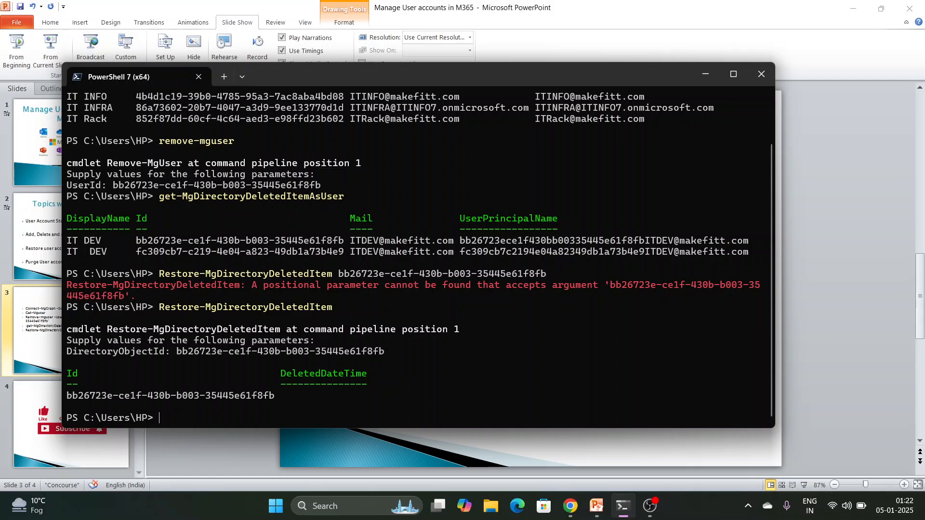
Step: List the users again with get-mguser to check the restored IT DEV account
key("Up")
key("Up")
key("Up")
key("Up")
key("Return")
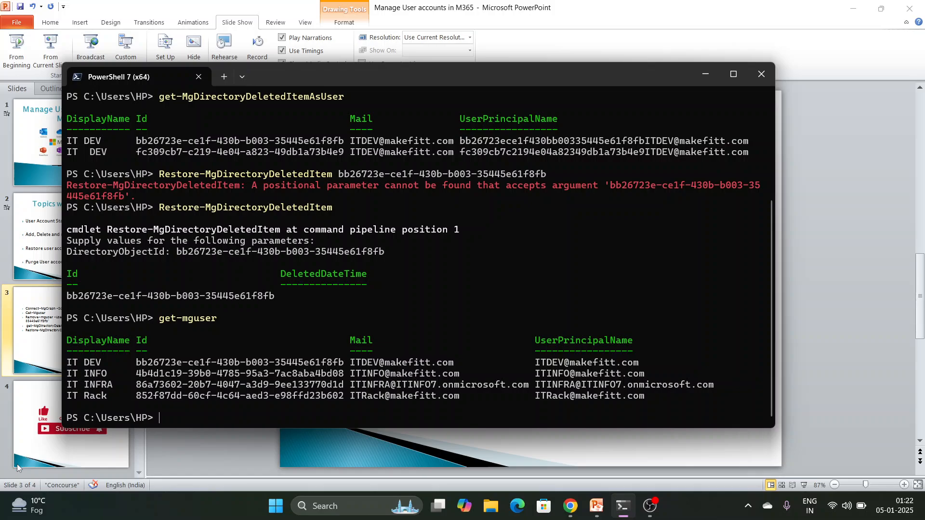
Step: Return to PowerPoint and present the closing Like, Comment, Share and Subscribe slide as a full-screen slide show
left_click(48, 349)
left_click(50, 51)
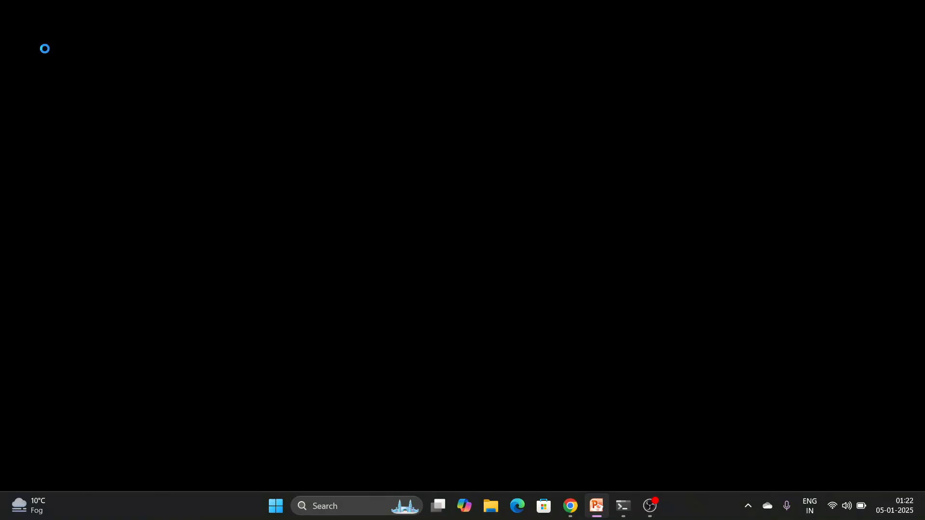
left_click(199, 188)
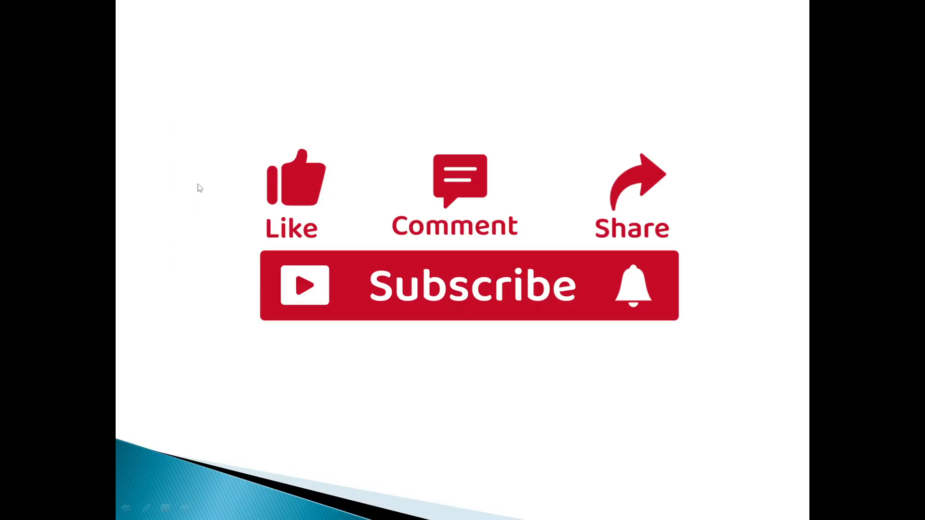